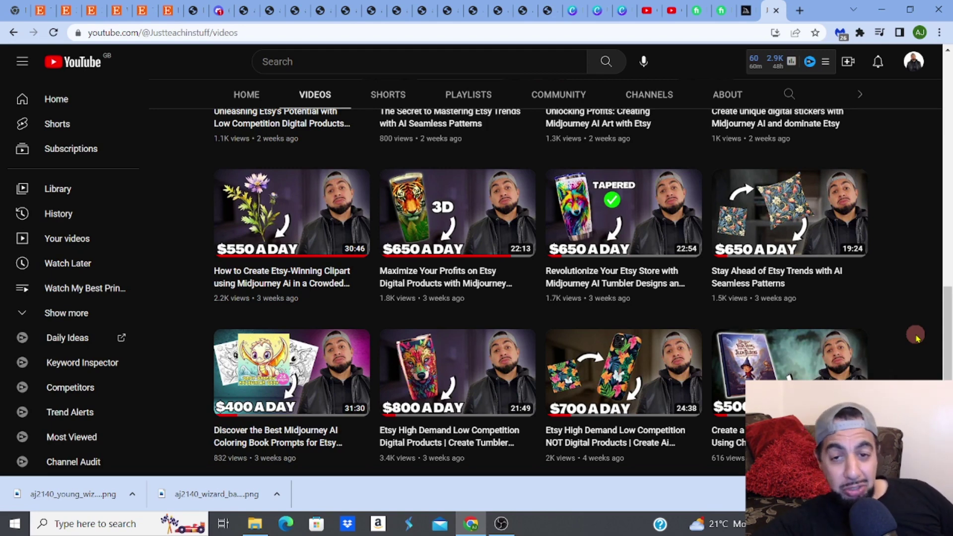
- Open the 'Create a One-of-a-Kind Storybook Using Chatgpt and Midjourney' video and pause it at 1:24
mouse_move(768, 366)
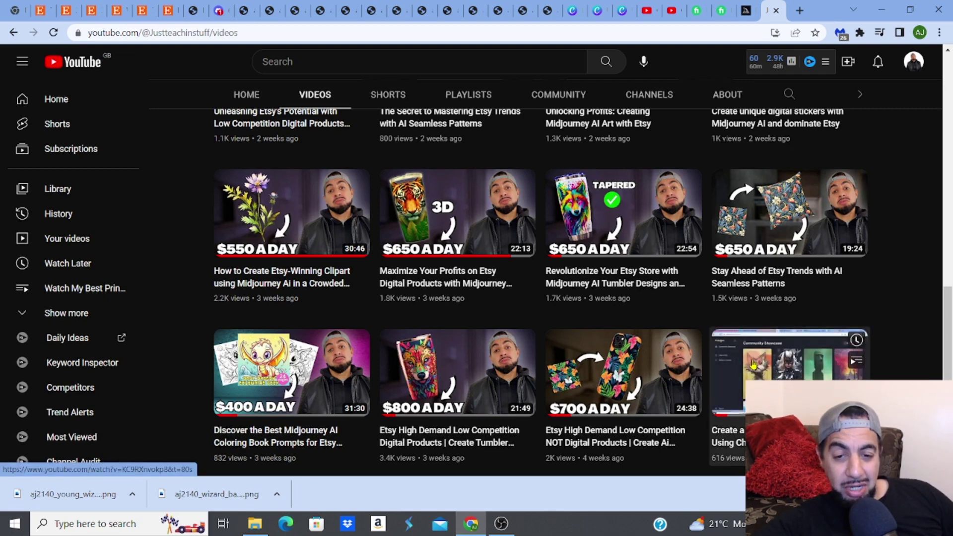
left_click(752, 364)
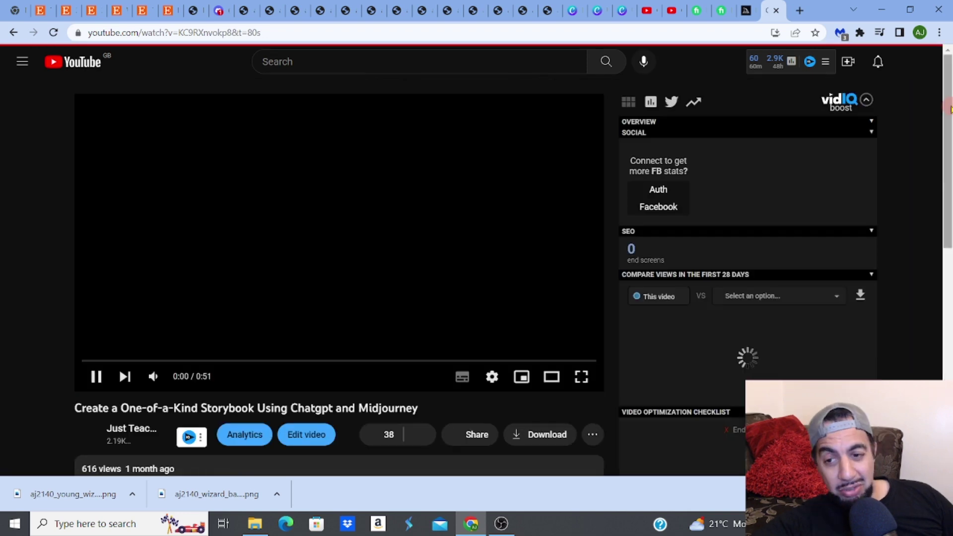
left_click_drag(948, 110, 948, 193)
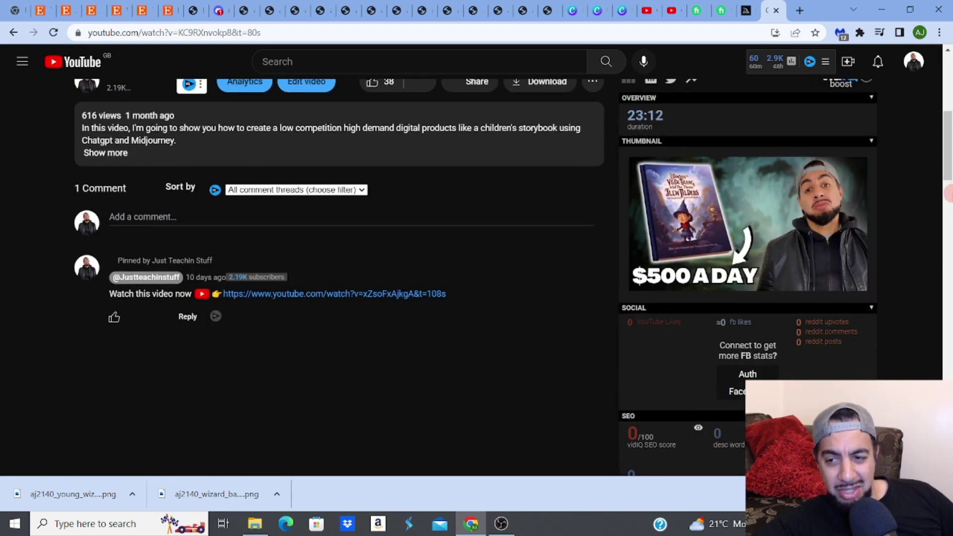
left_click(948, 194)
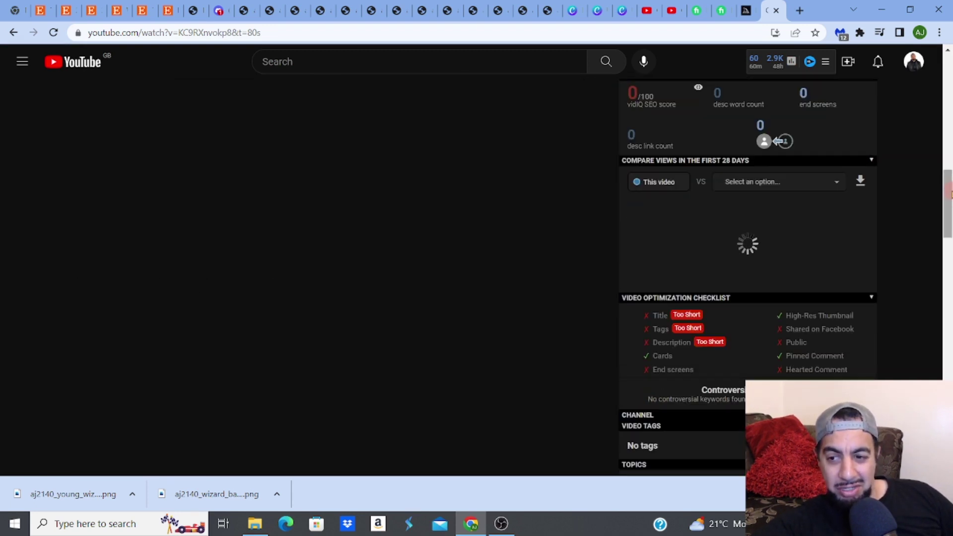
scroll(948, 185, "up", 10)
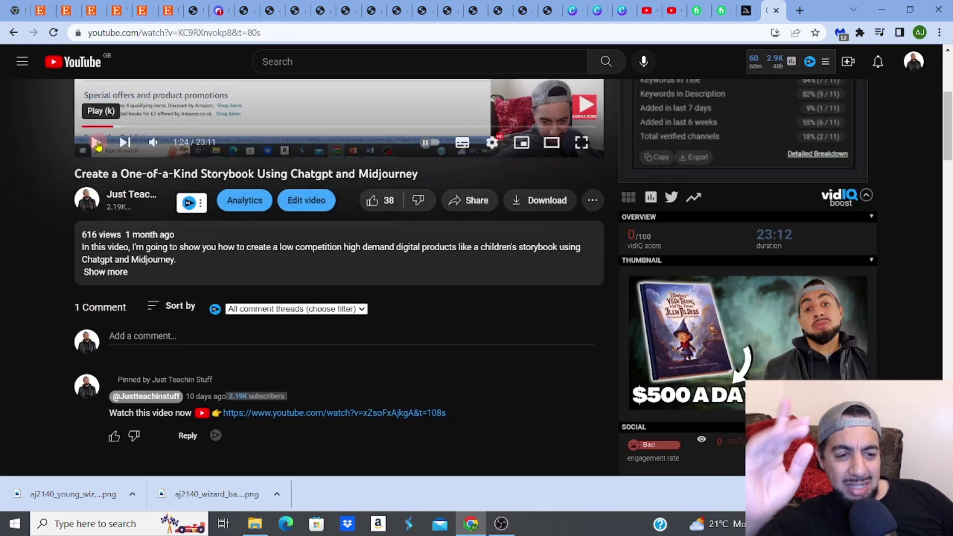
left_click(96, 144)
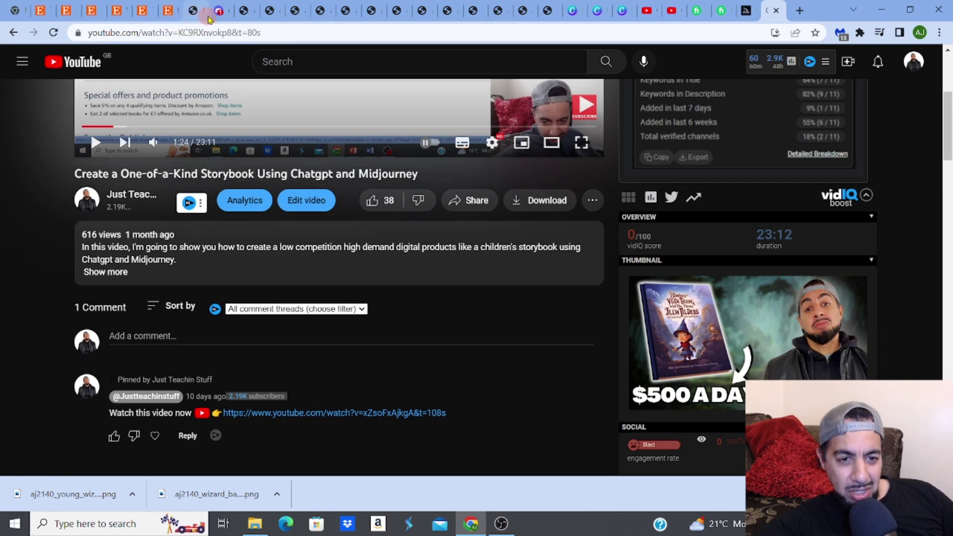
- Go from the Midjourney site to Discord's #general channel, which shows the bot settings (version 5.2, Fast mode)
left_click(746, 12)
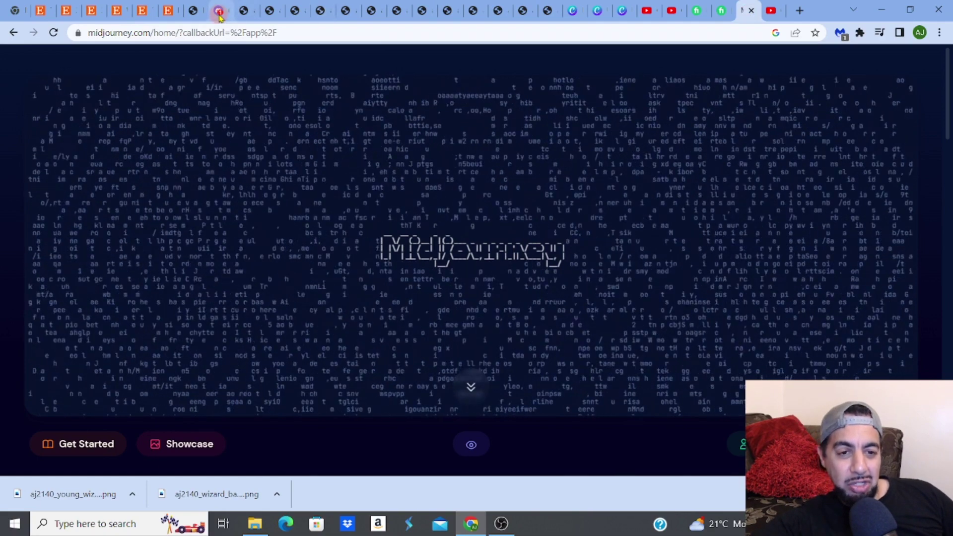
mouse_move(219, 12)
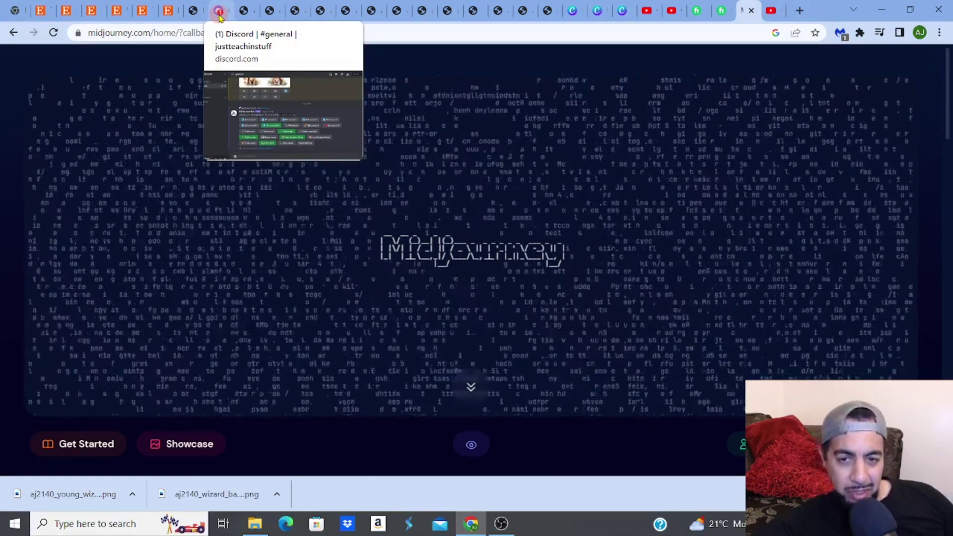
left_click(220, 14)
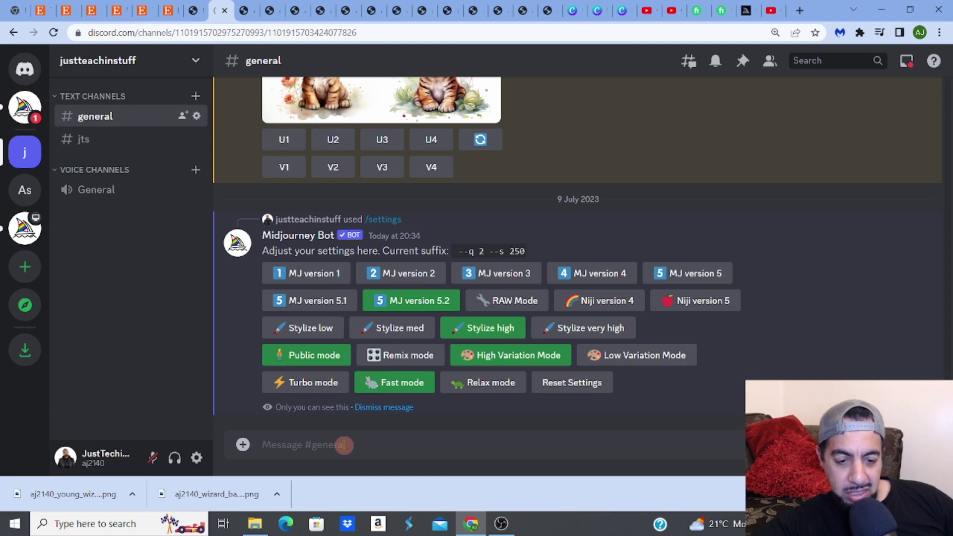
- Start an empty /imagine prompt from the slash-command list
type("/")
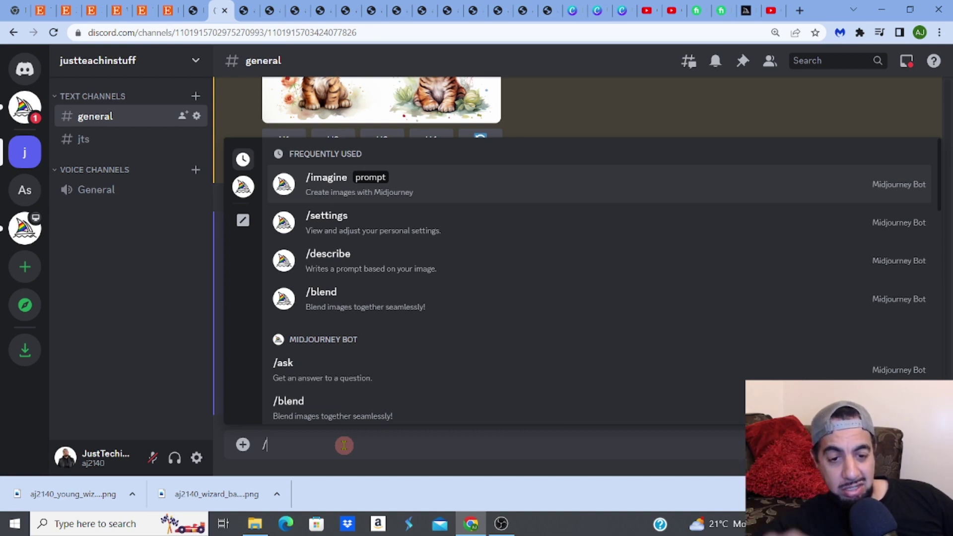
left_click(325, 191)
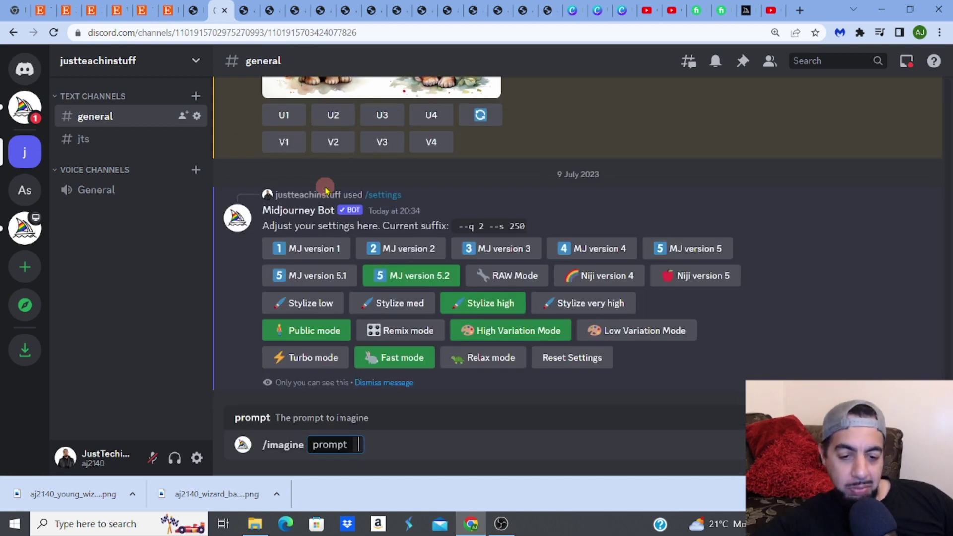
- Paste the young wizard prompt ending in --ar 3:2, highlighting 'young wizard', 'different angles' and 'different expressions'
right_click(359, 445)
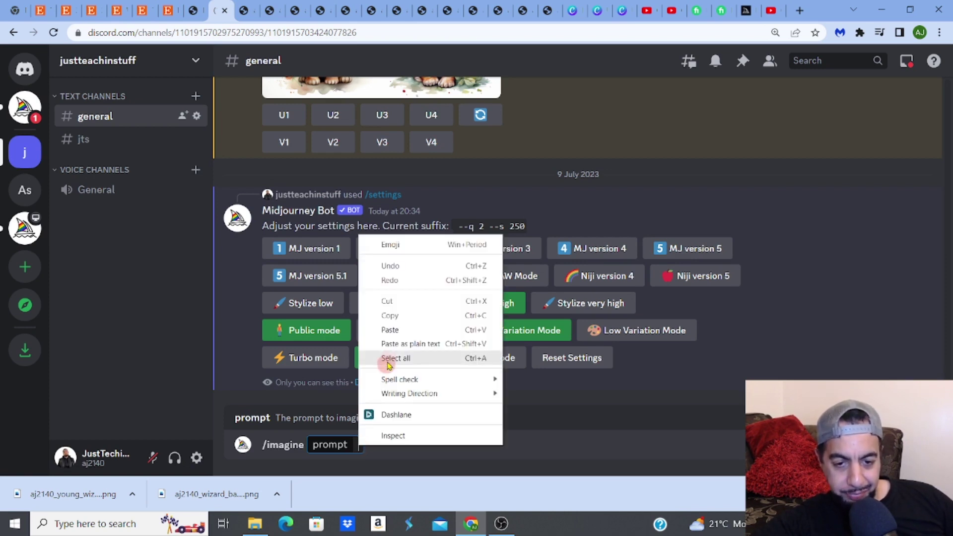
left_click(391, 331)
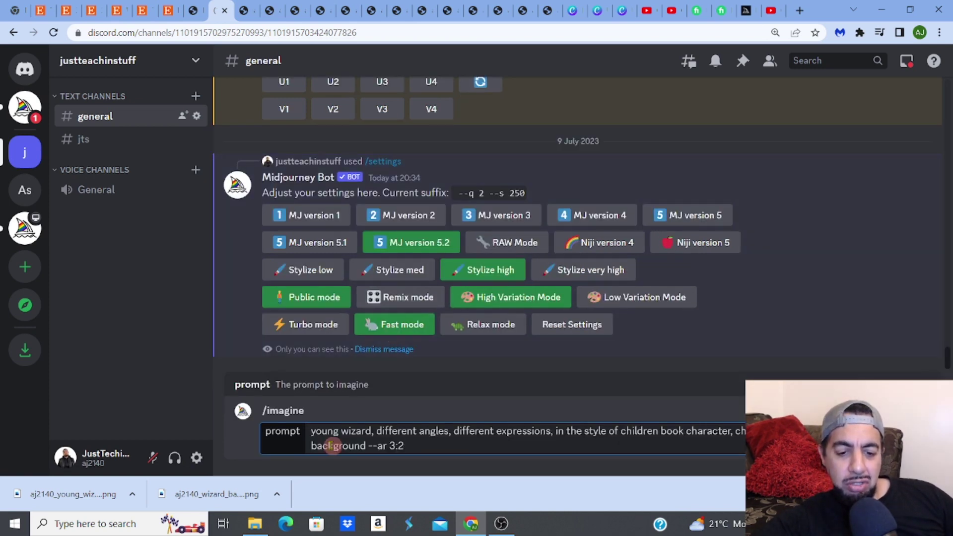
left_click_drag(311, 433, 370, 435)
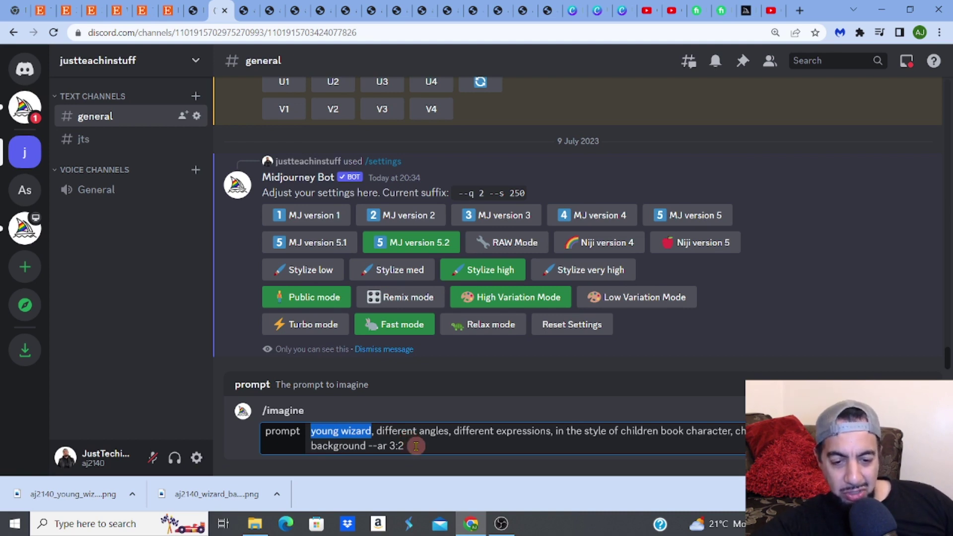
left_click(322, 432)
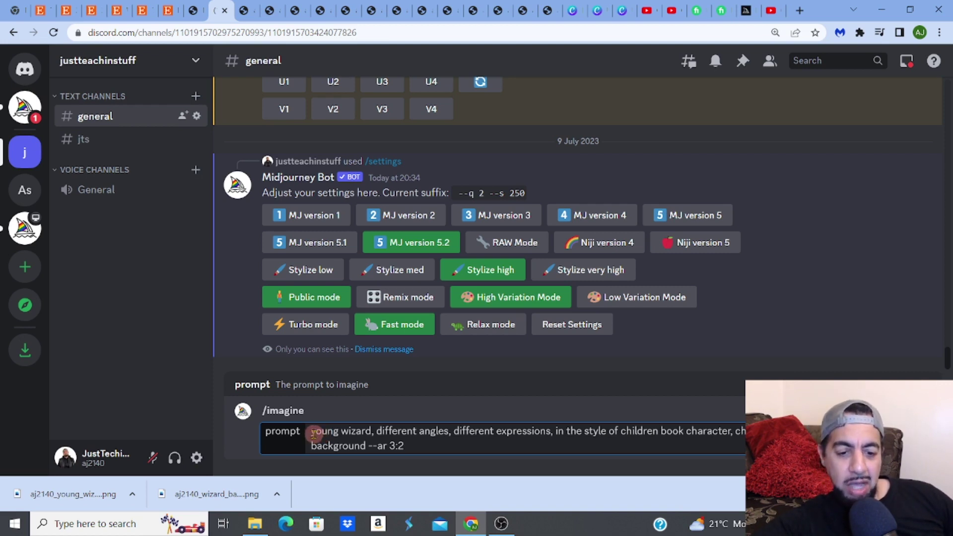
left_click_drag(310, 431, 447, 433)
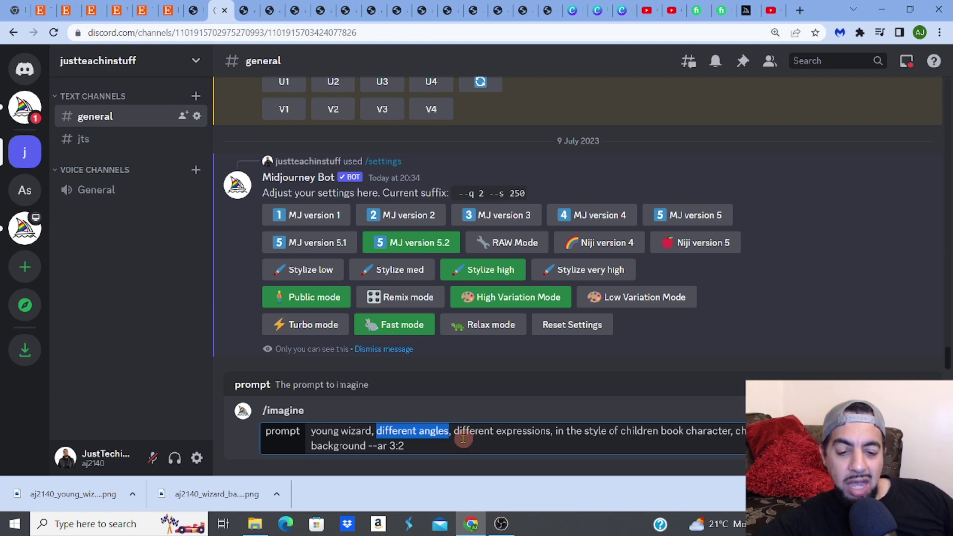
left_click(463, 438)
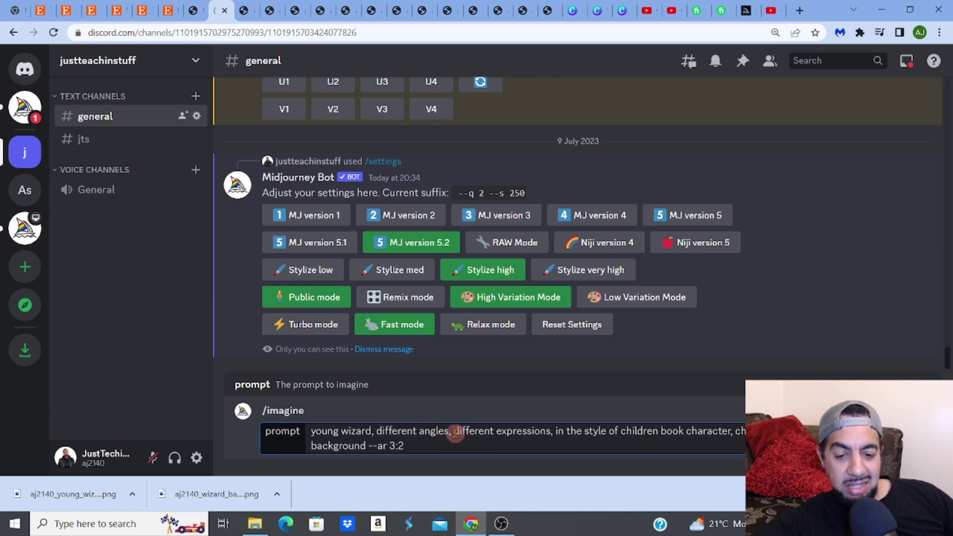
left_click_drag(455, 433, 545, 436)
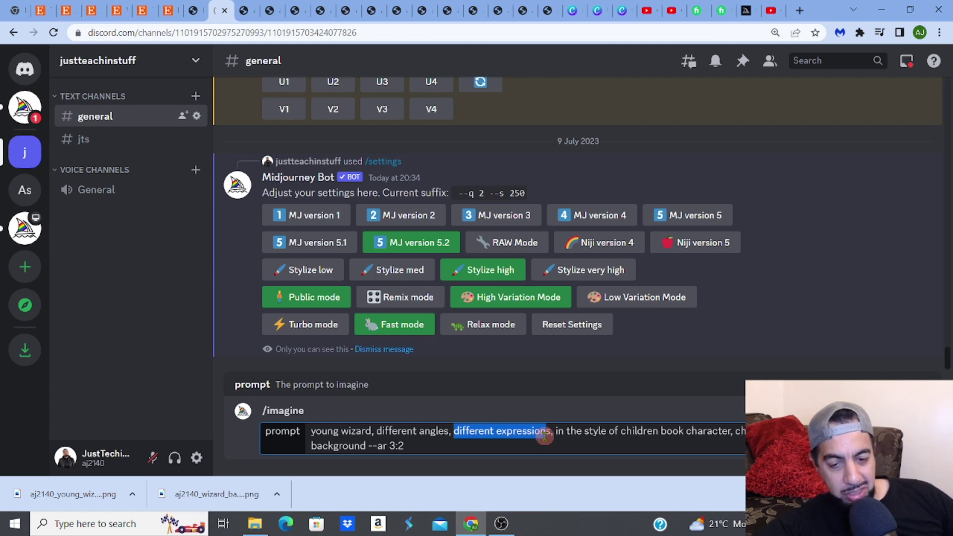
- Submit the young wizard prompt and wait for the four-image character-sheet grid
left_click(499, 431)
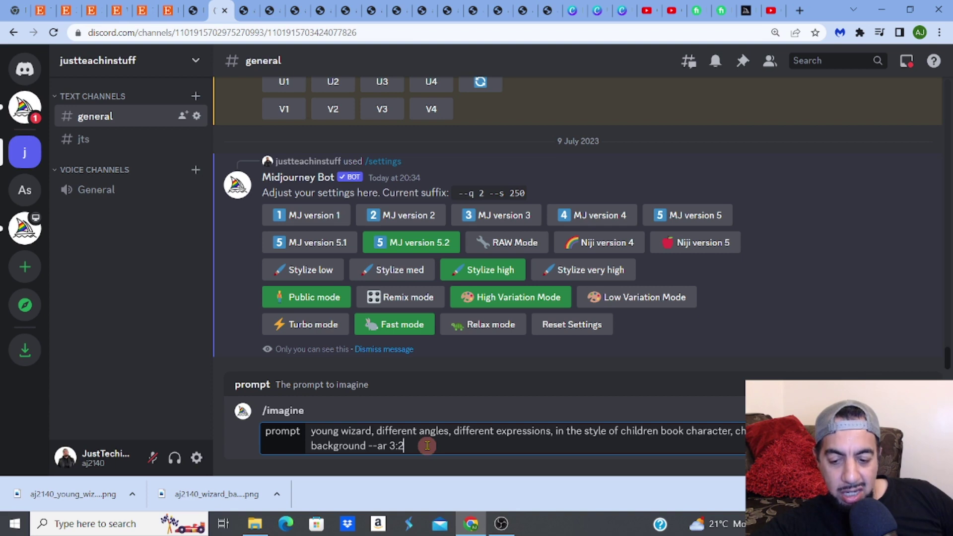
key("Return")
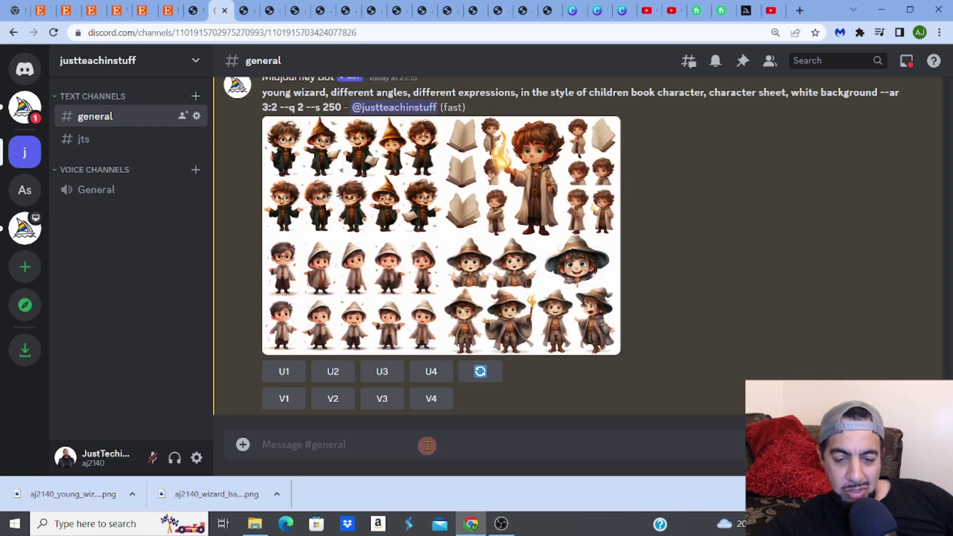
left_click(465, 267)
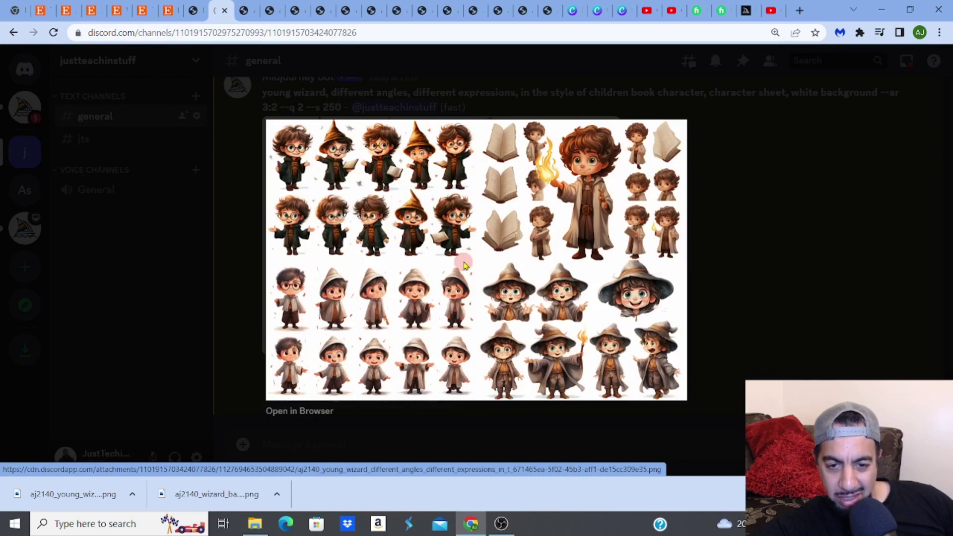
left_click(322, 412)
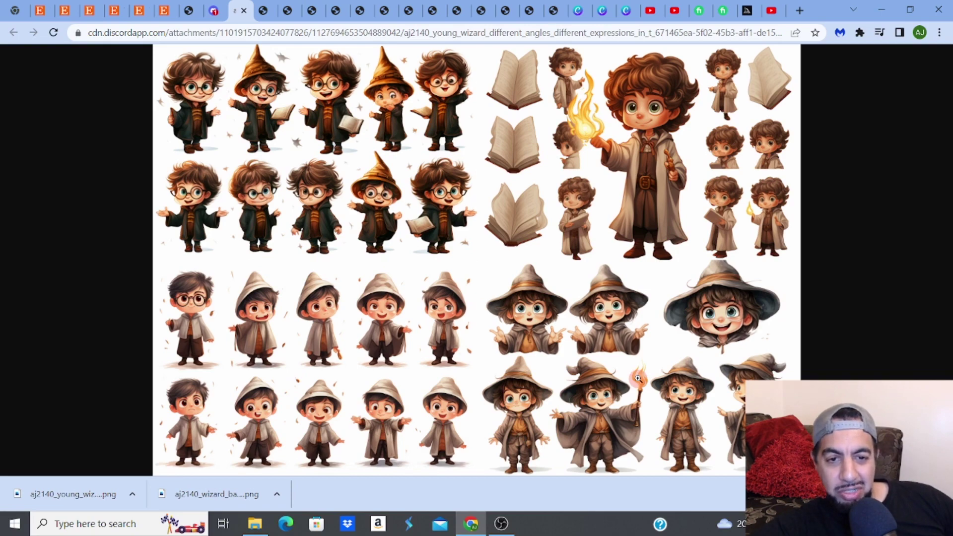
left_click(243, 11)
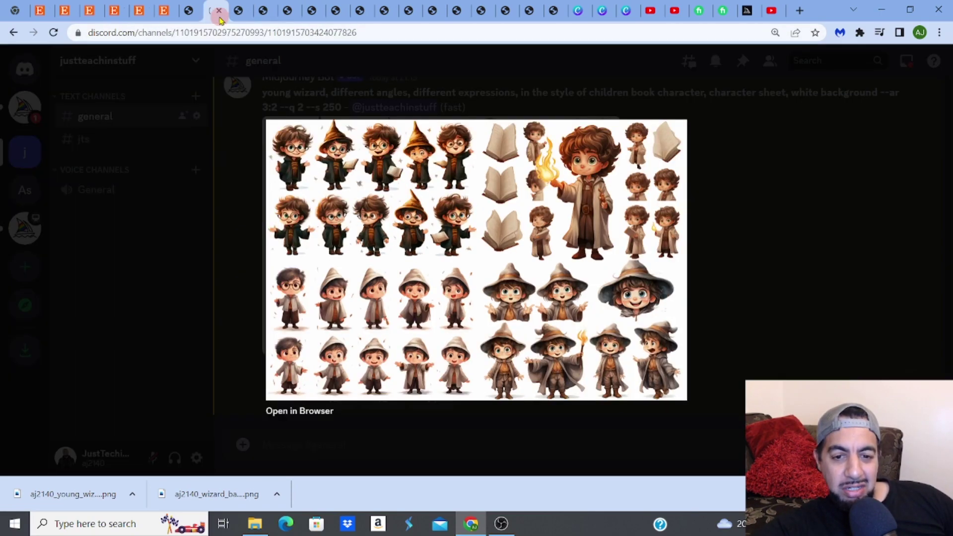
left_click(850, 250)
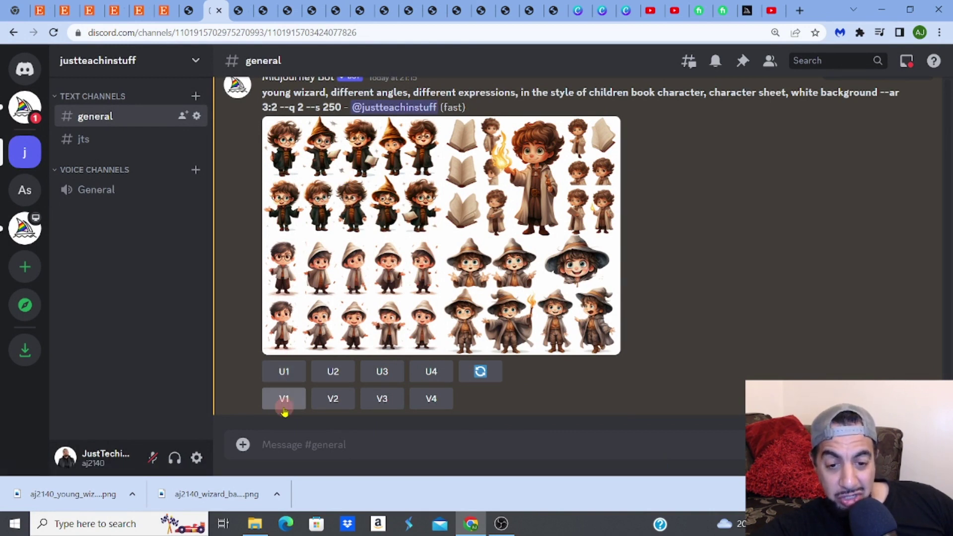
- Reroll the young wizard prompt for a fresh grid of character sheets
left_click(480, 372)
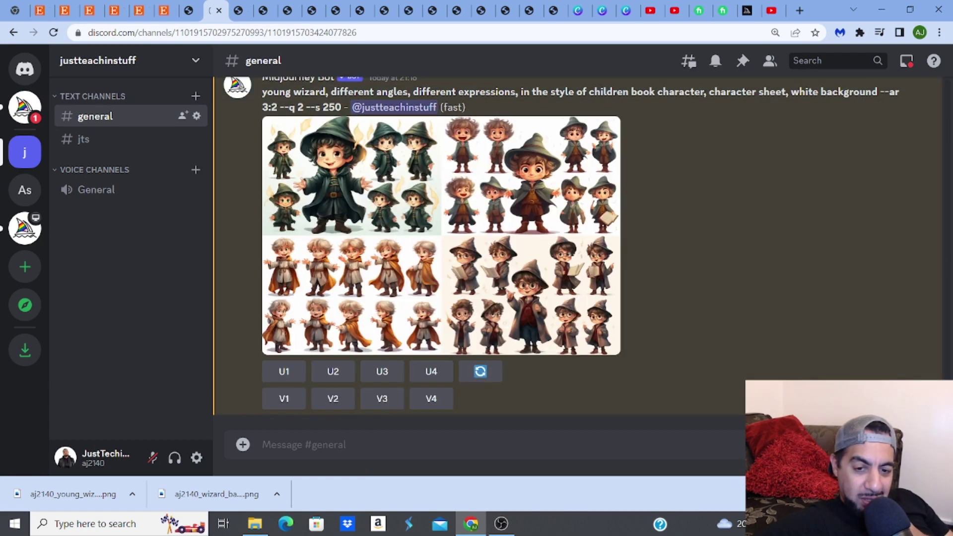
- View the wizard grid full-size in a new tab, then scroll back up to the U1–U4 grid
left_click(490, 289)
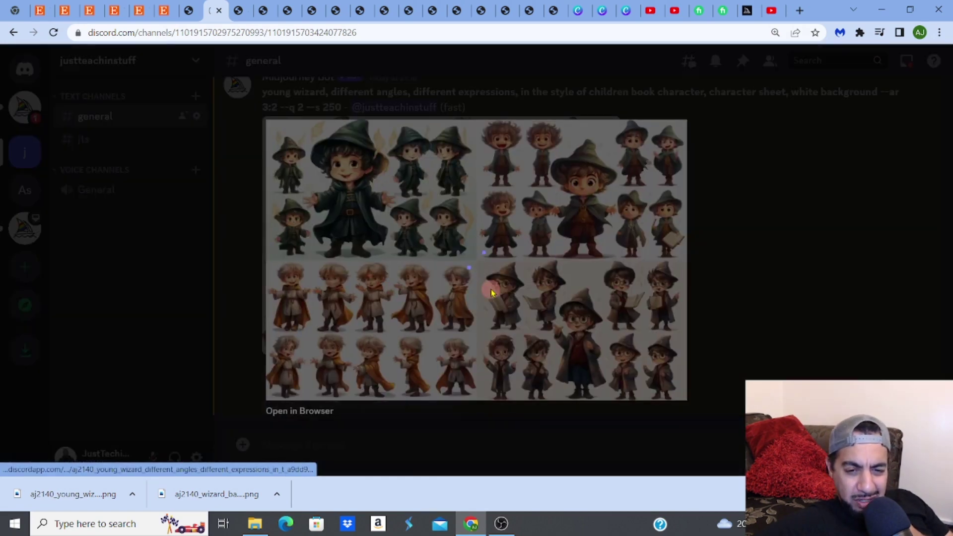
left_click(308, 411)
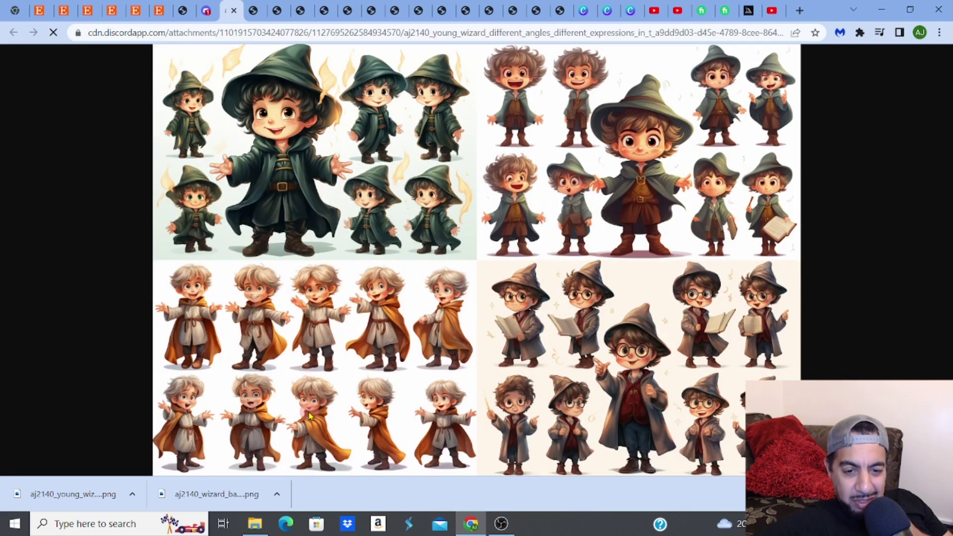
key("ctrl+shift+Tab")
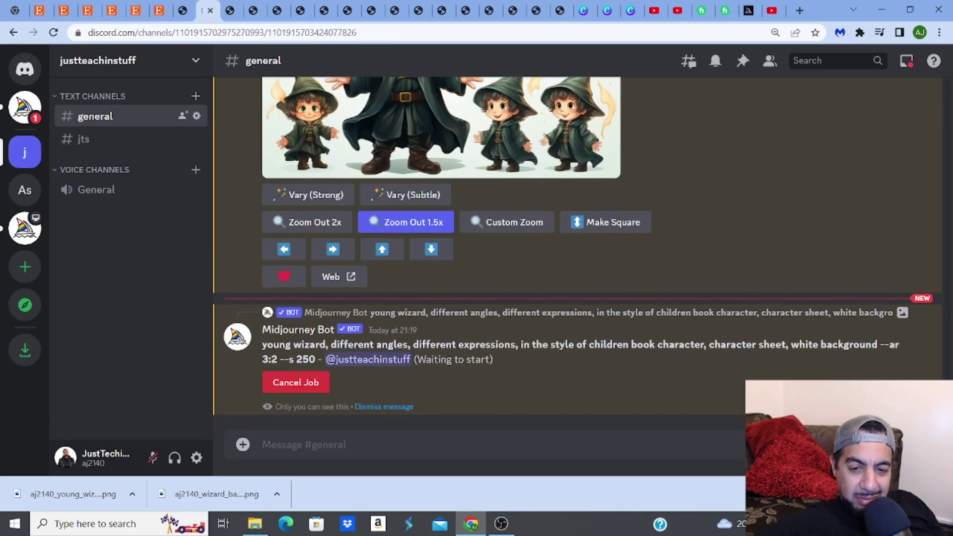
scroll(578, 252, "up", 5)
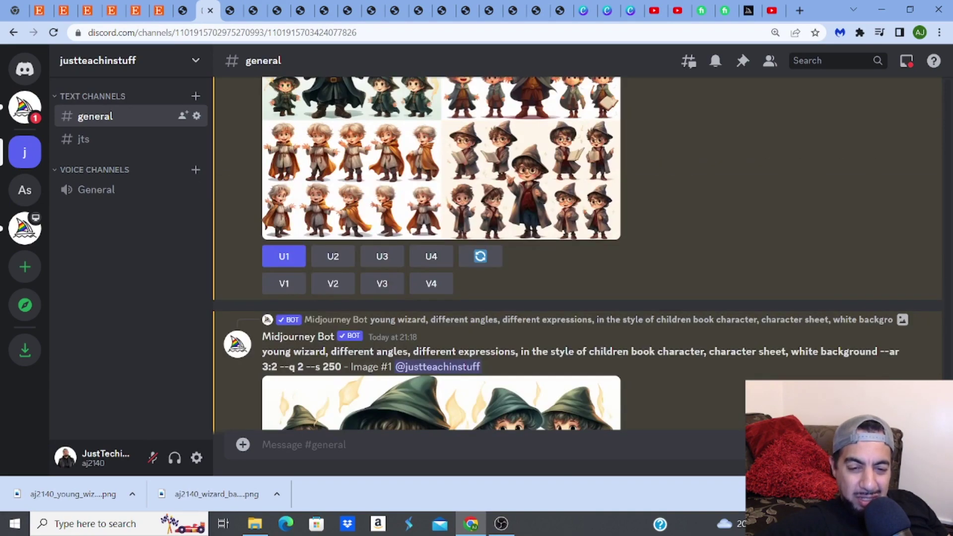
scroll(578, 253, "up", 10)
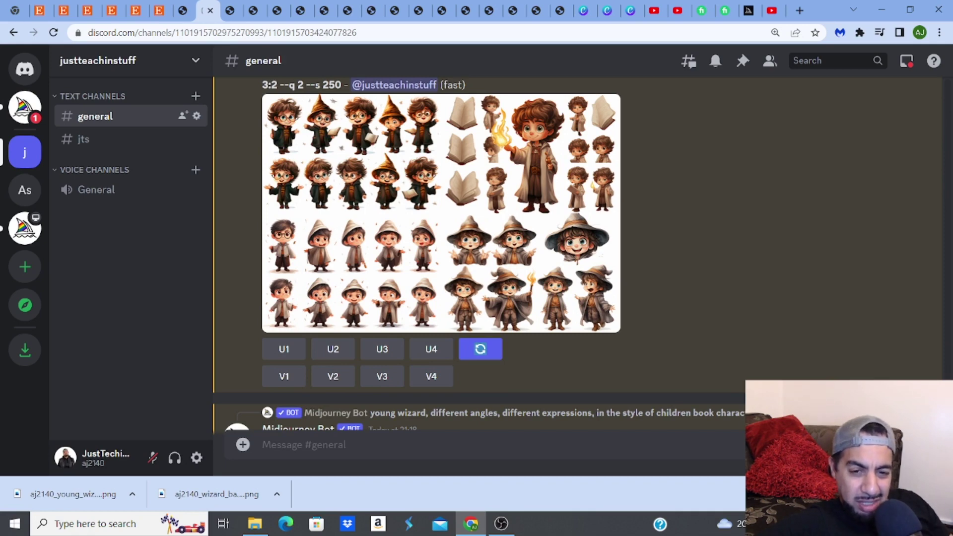
- Upscale the first wizard image with U1 and open the enlarged sheet in its own browser tab
left_click(286, 349)
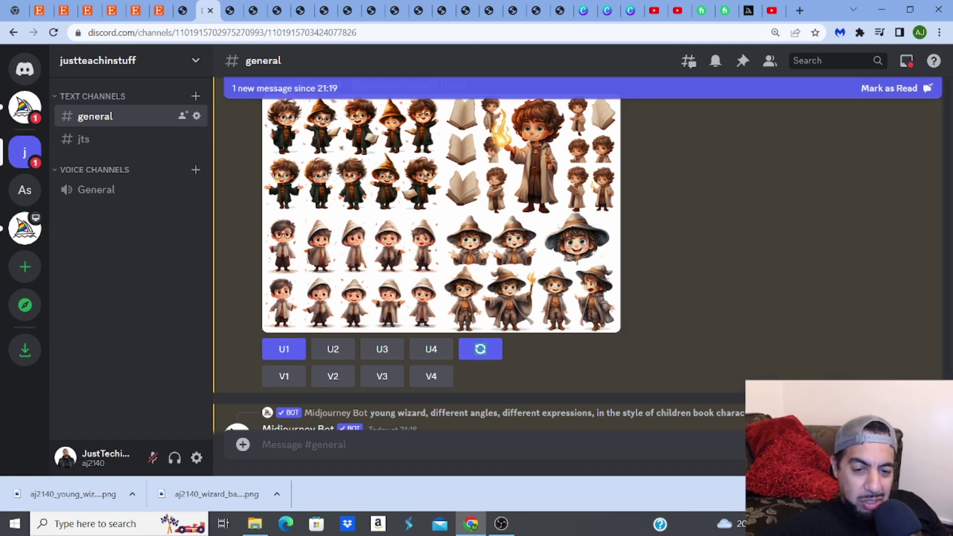
scroll(476, 248, "down", 5)
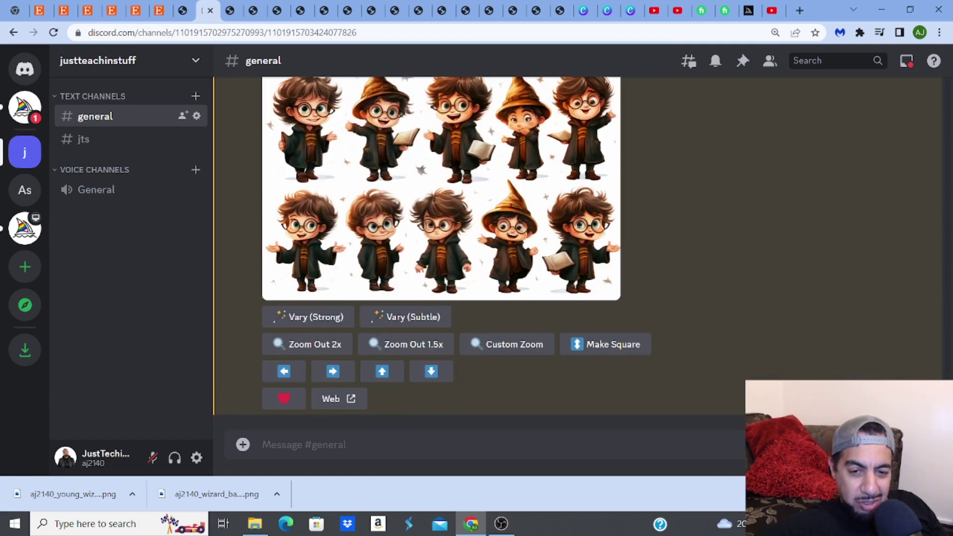
left_click(487, 226)
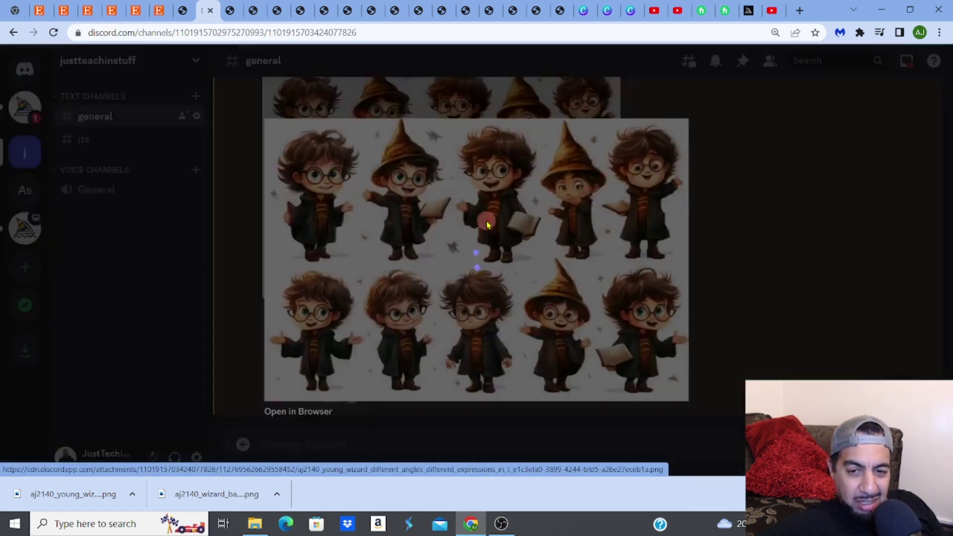
left_click(310, 413)
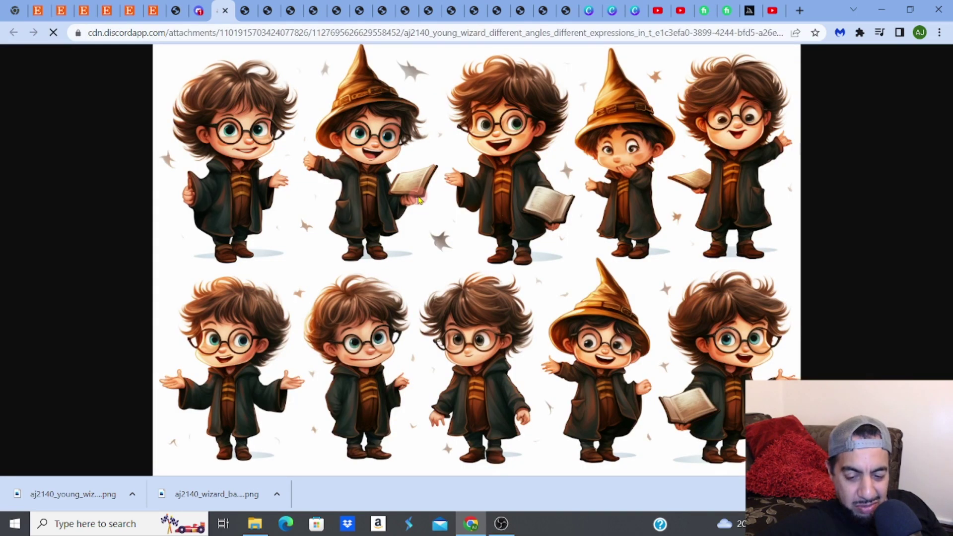
right_click(418, 199)
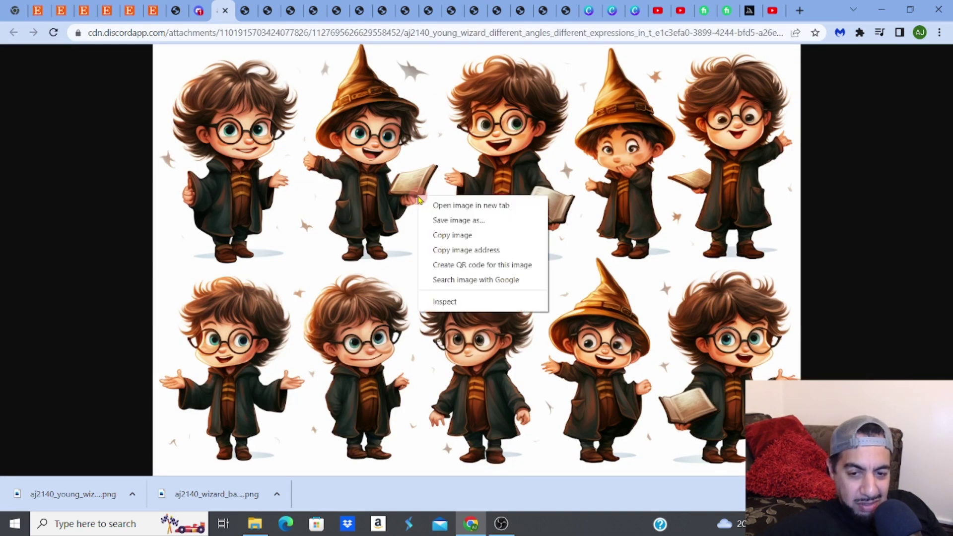
- Save the upscaled wizard sheet as a PNG image to the Downloads folder
left_click(433, 231)
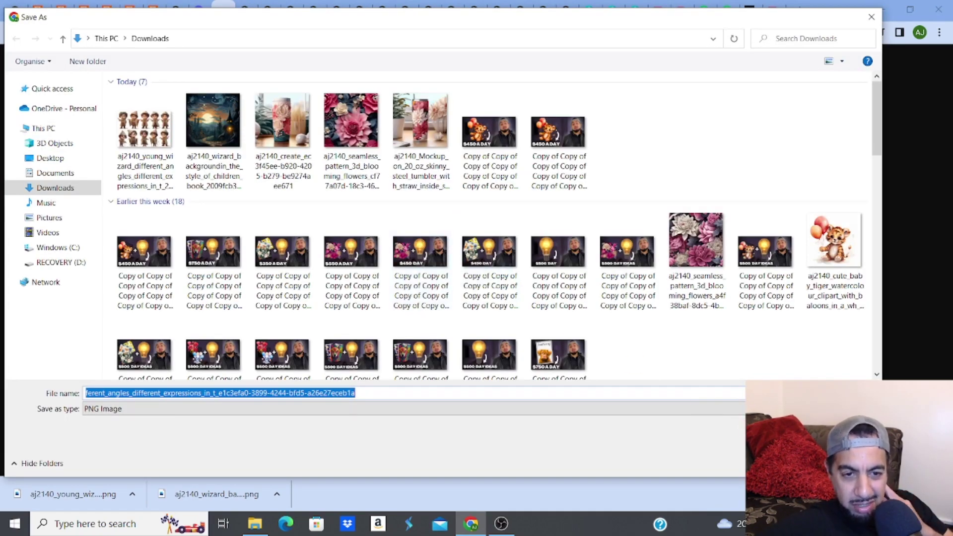
key("Escape")
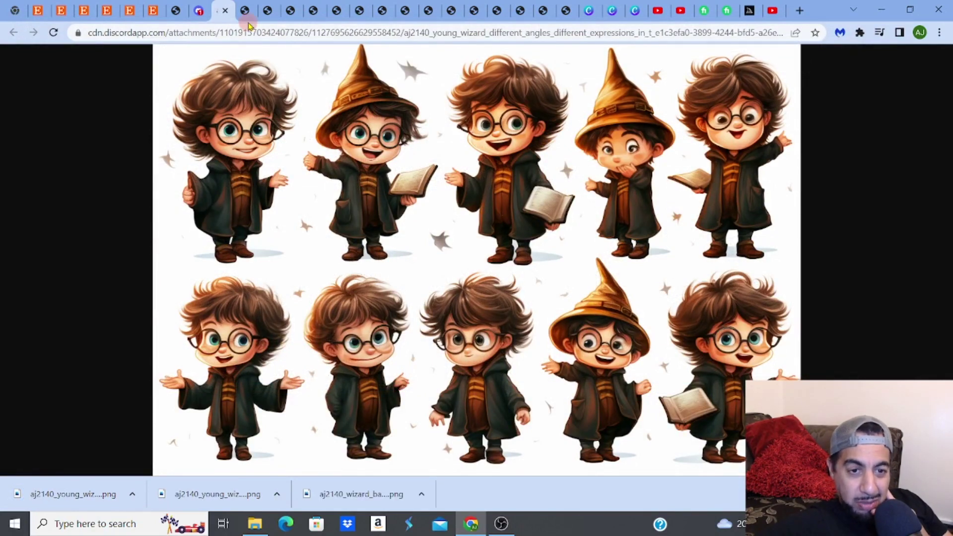
- Return to Discord, close the enlarged image preview and start a new /imagine command
left_click(199, 18)
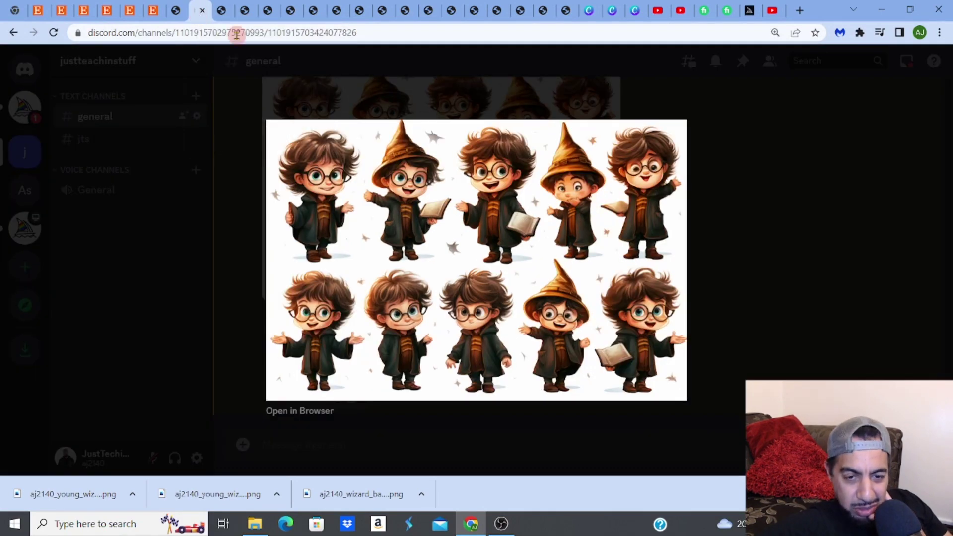
left_click(868, 300)
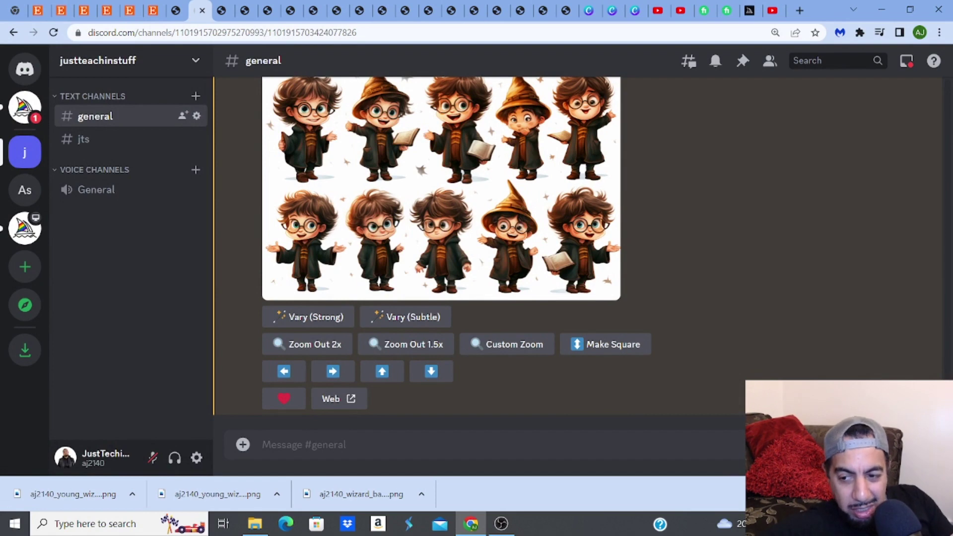
scroll(578, 253, "up", 3)
scroll(578, 253, "down", 3)
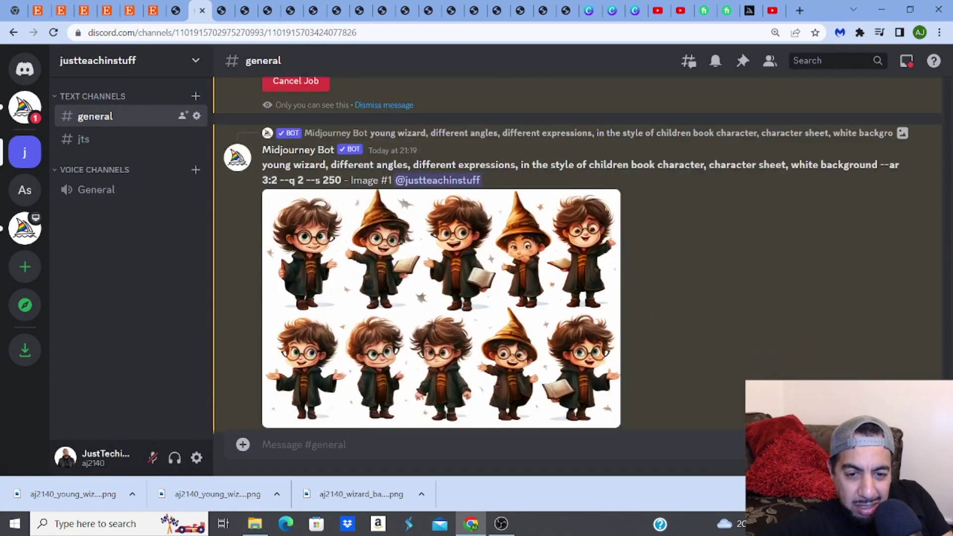
left_click(538, 446)
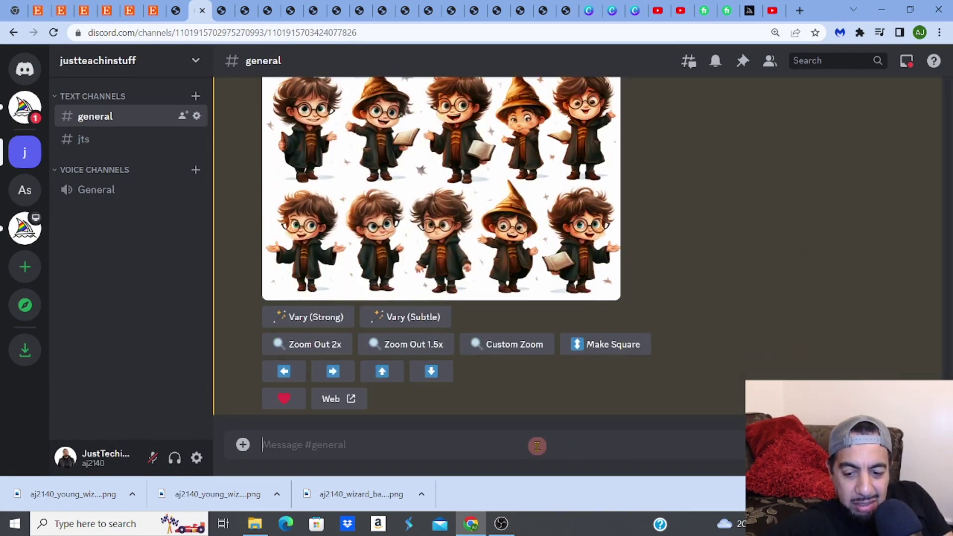
type("/")
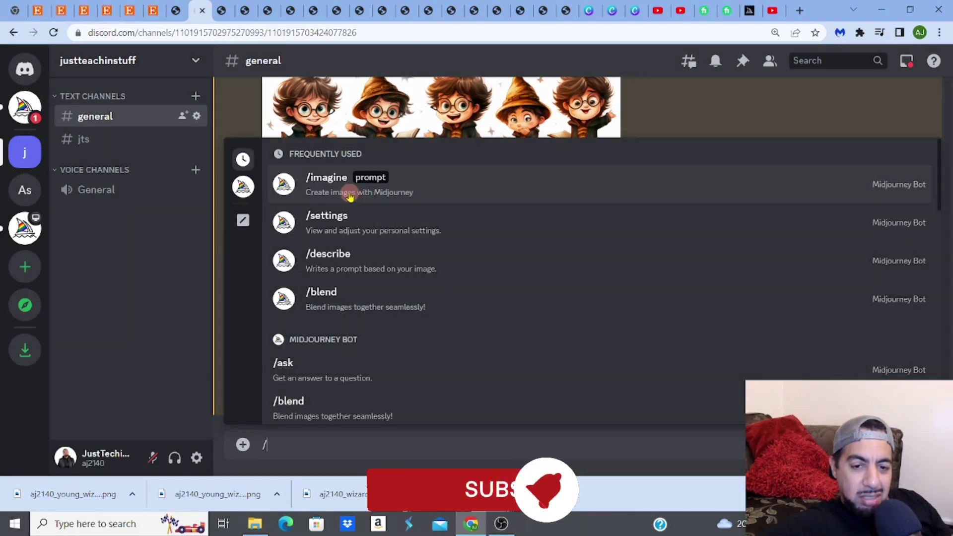
left_click(350, 196)
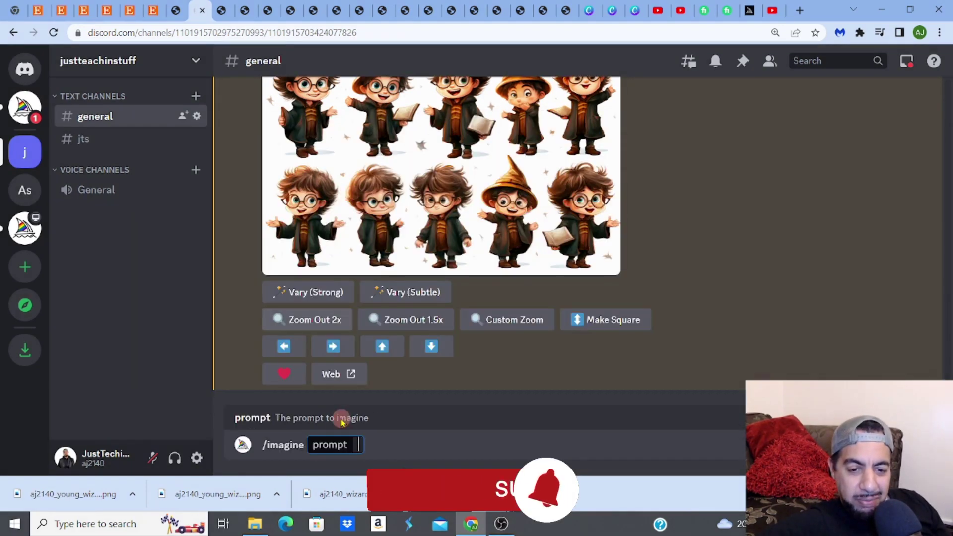
- Paste the earlier prompt, rewrite it to 'wizard background, in the style of children book' and send it
right_click(358, 445)
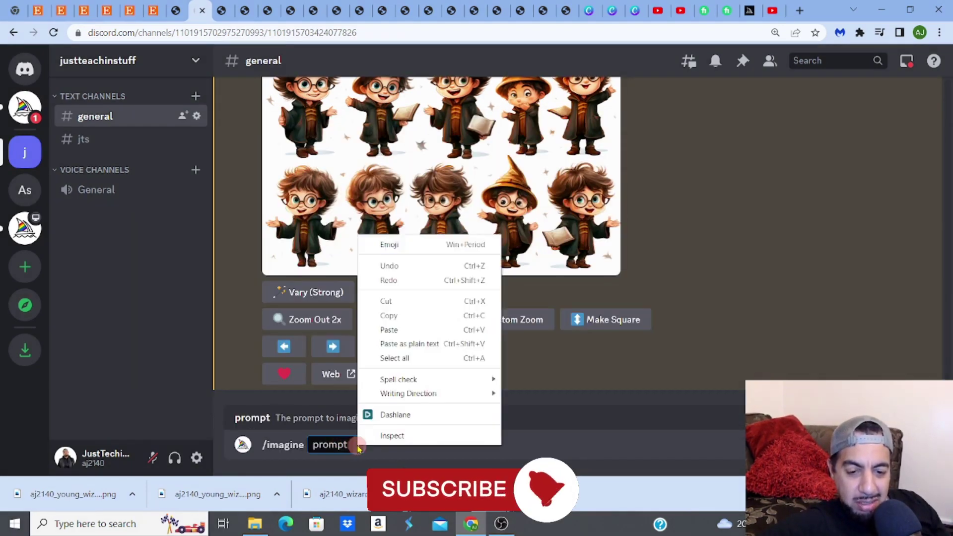
left_click(385, 329)
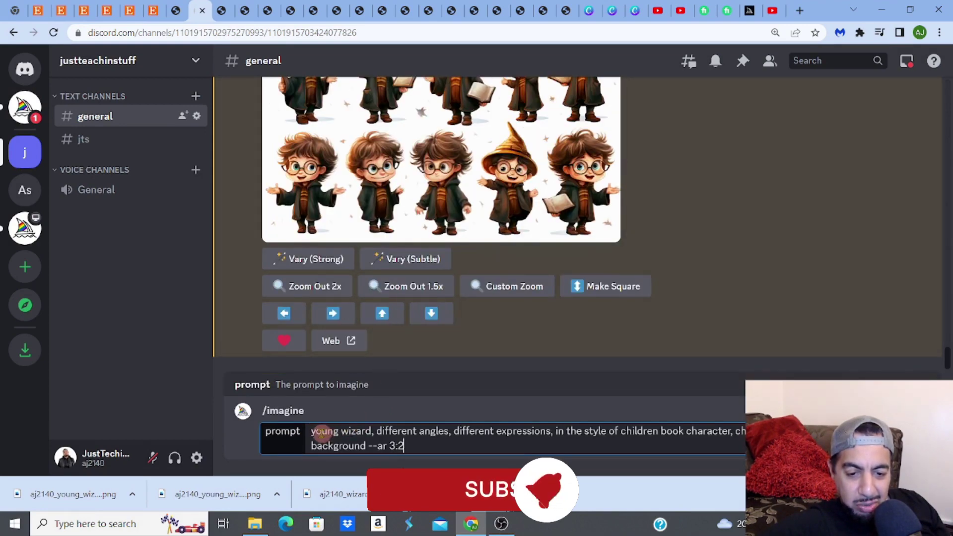
left_click_drag(312, 433, 506, 433)
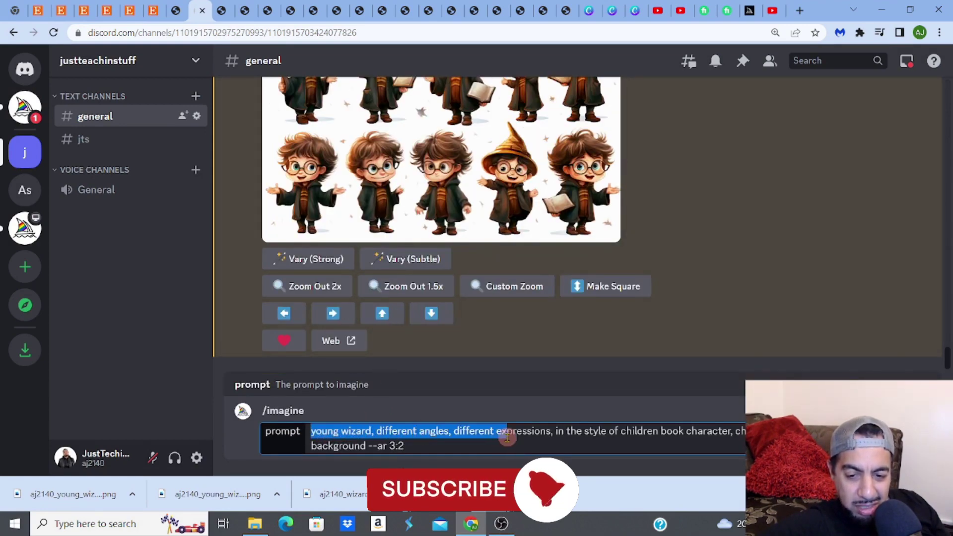
left_click(465, 433)
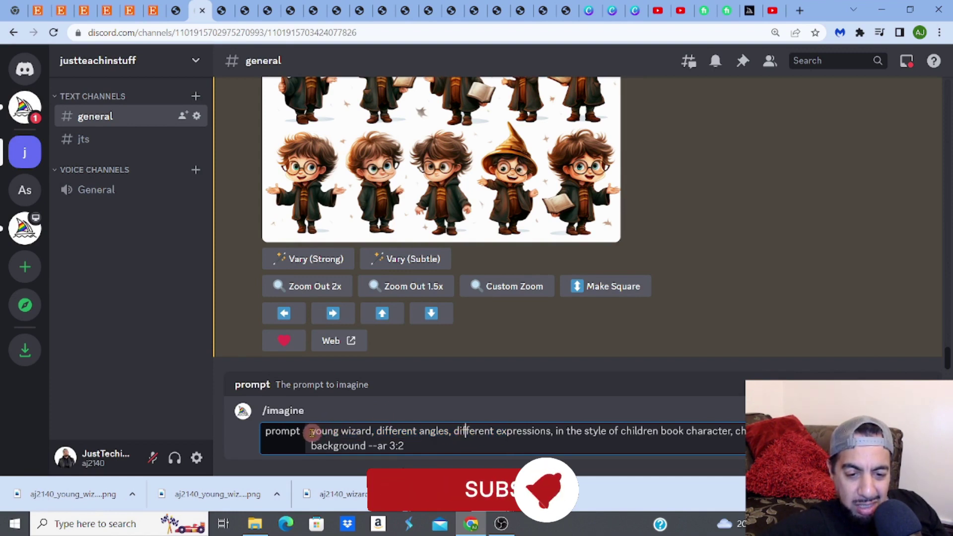
left_click_drag(311, 433, 551, 426)
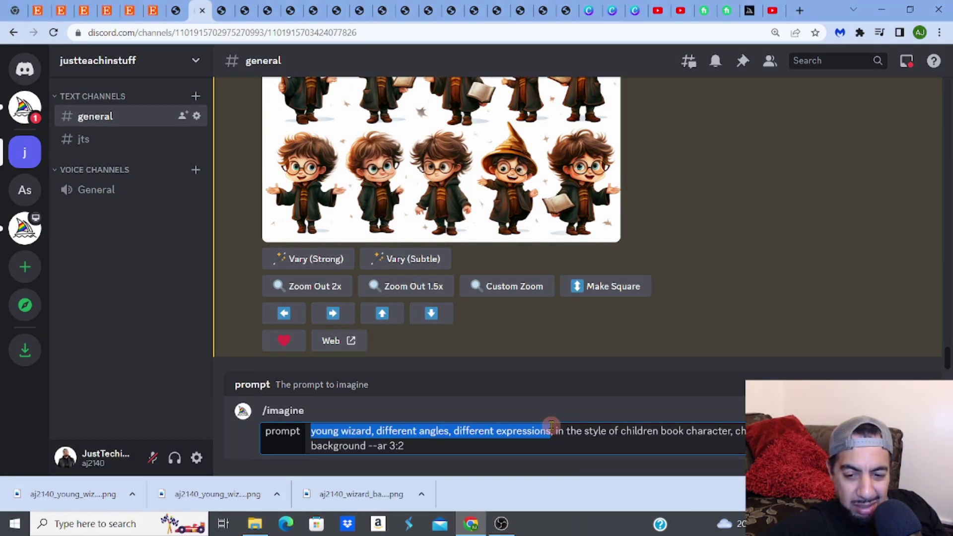
key("BackSpace")
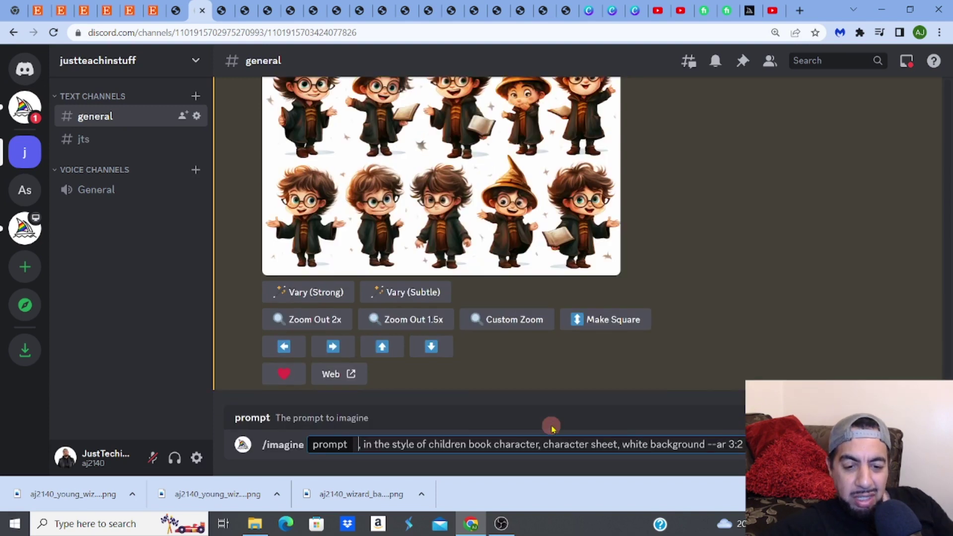
type("wi")
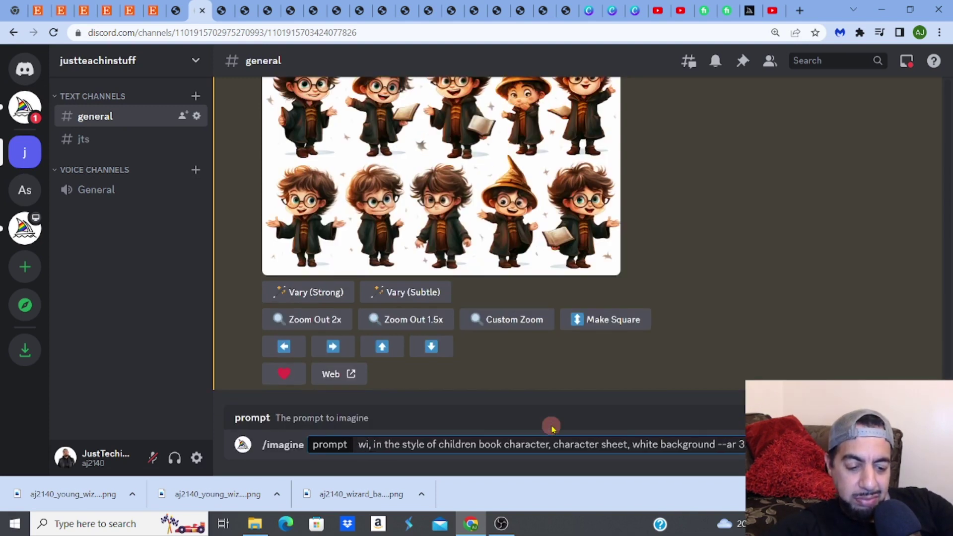
type("zar")
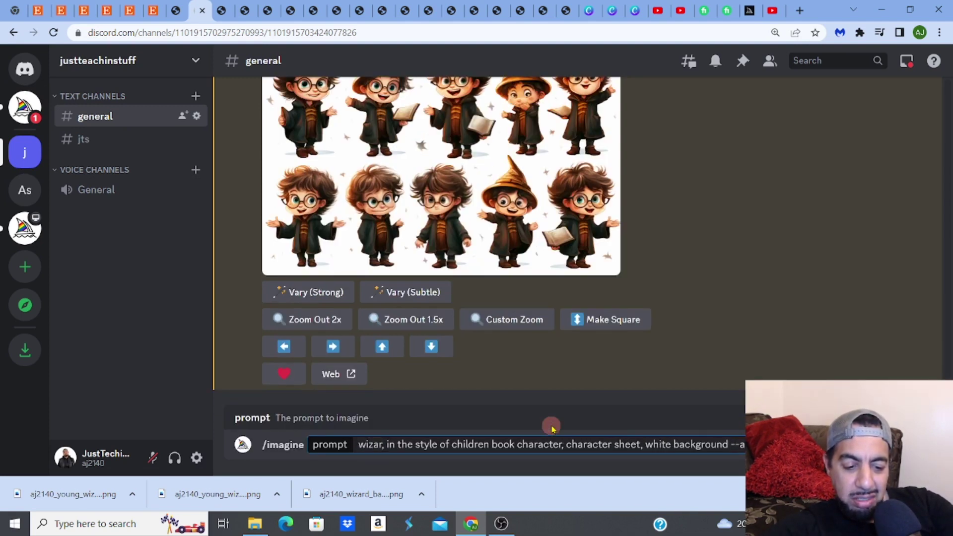
type("d back")
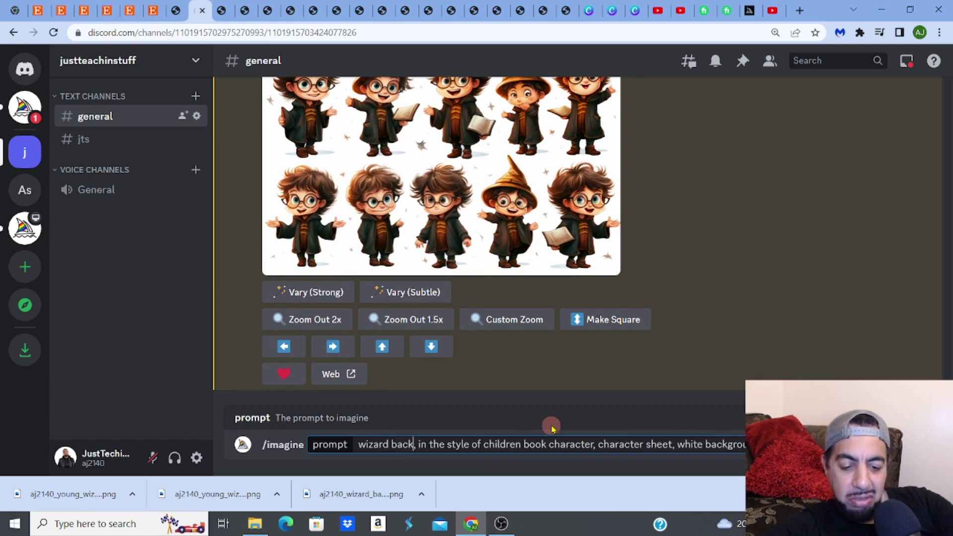
type("groun")
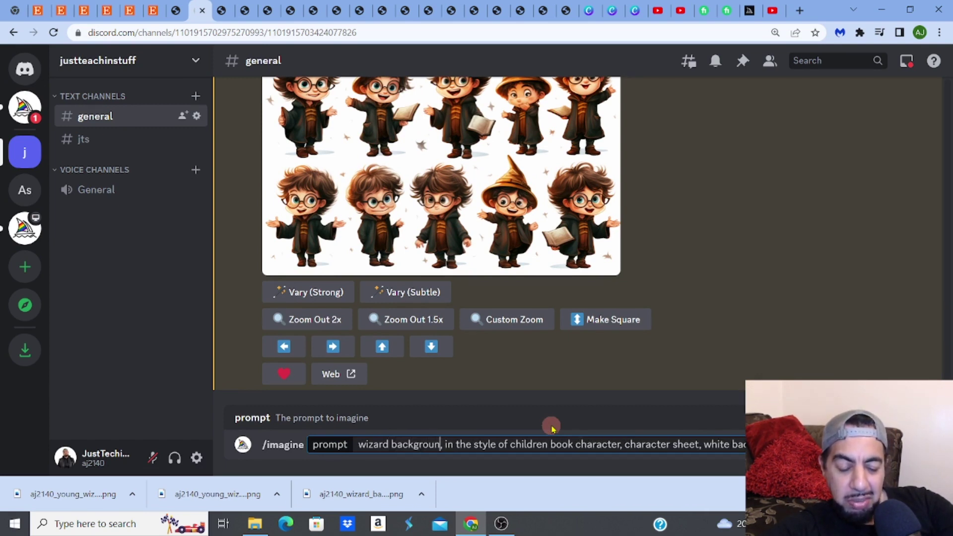
type("d")
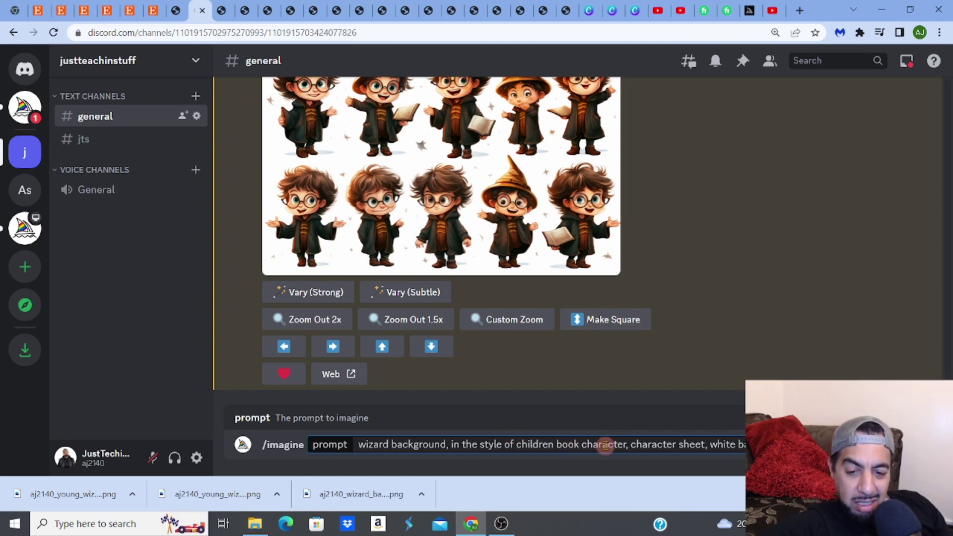
left_click_drag(581, 443, 744, 444)
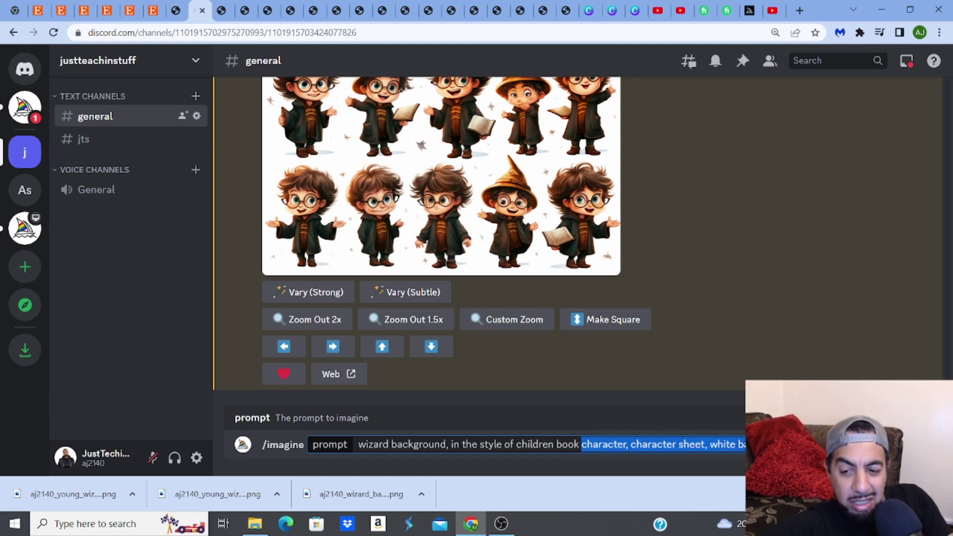
key("BackSpace")
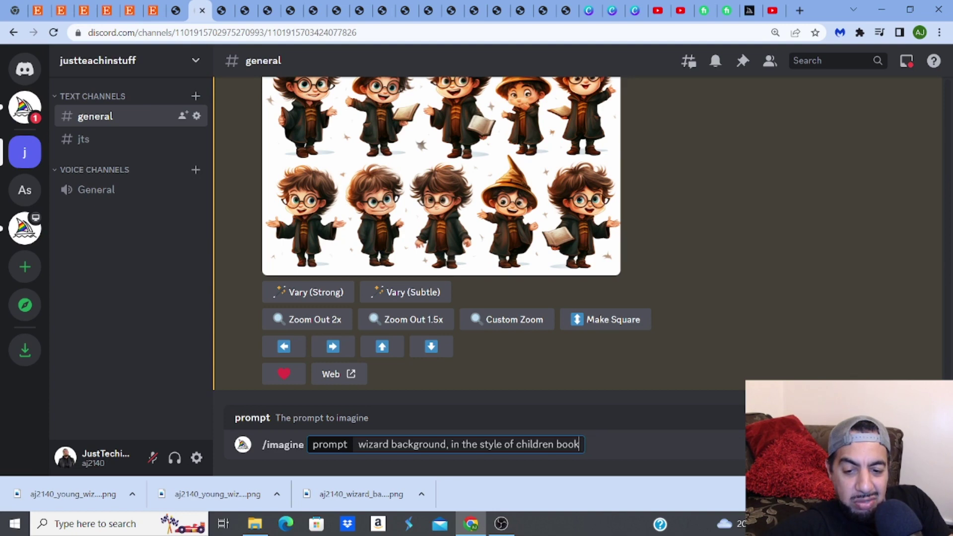
key("Return")
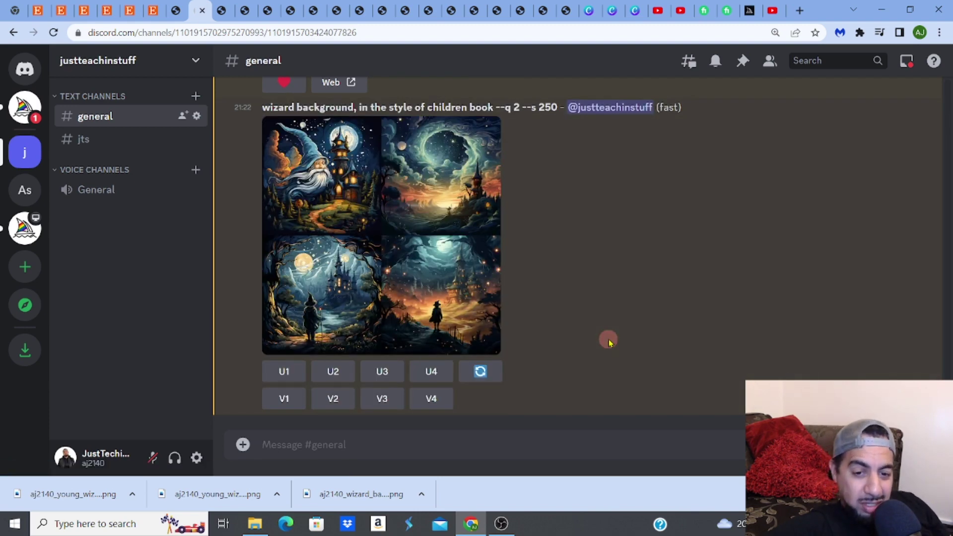
- View Midjourney's four-image wizard background grid full size in a browser tab, then return to Discord
left_click(409, 279)
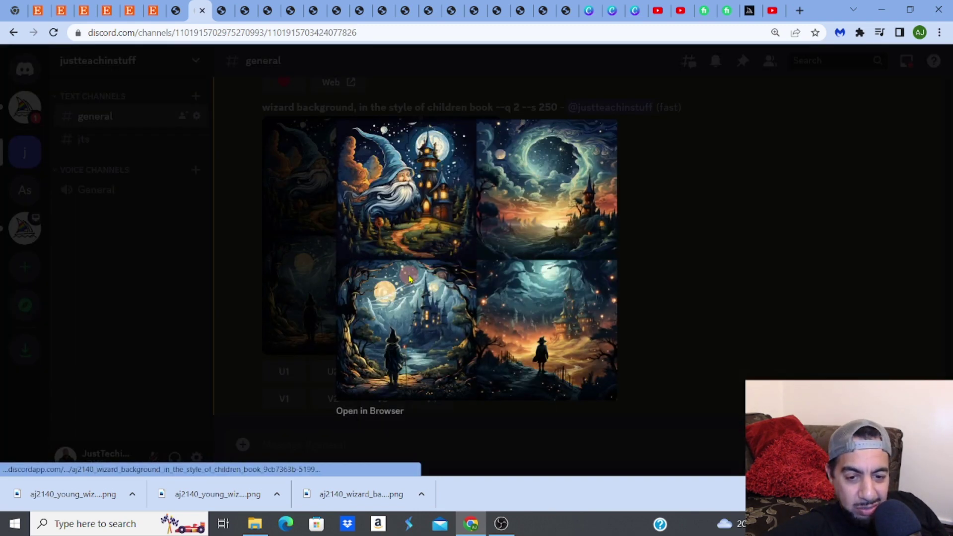
left_click(381, 410)
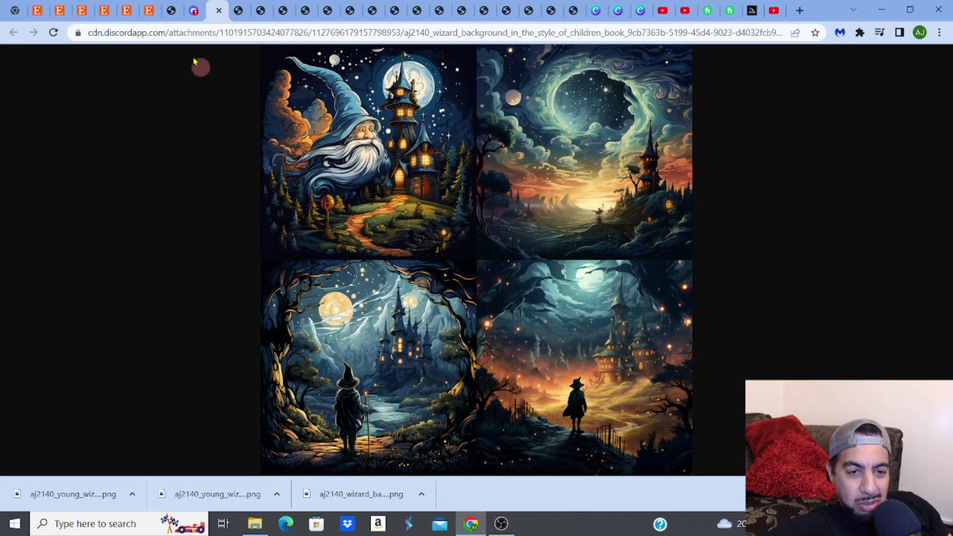
left_click(194, 10)
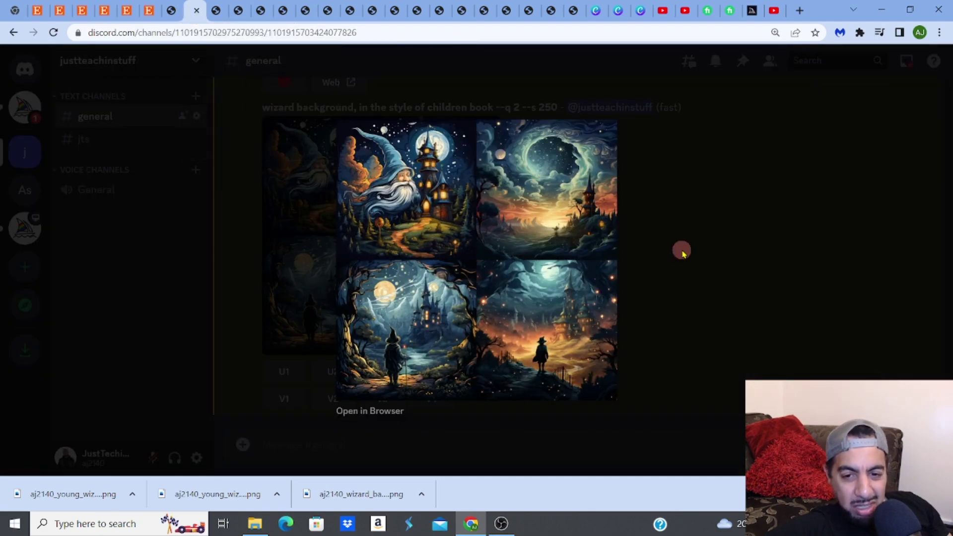
left_click(784, 262)
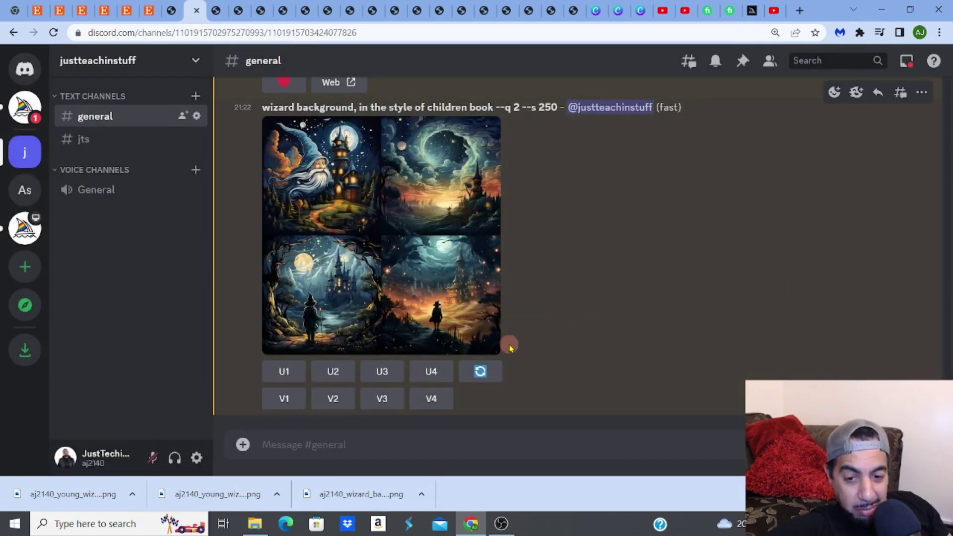
- Re-roll the wizard background prompt to get a new four-image grid
left_click(480, 371)
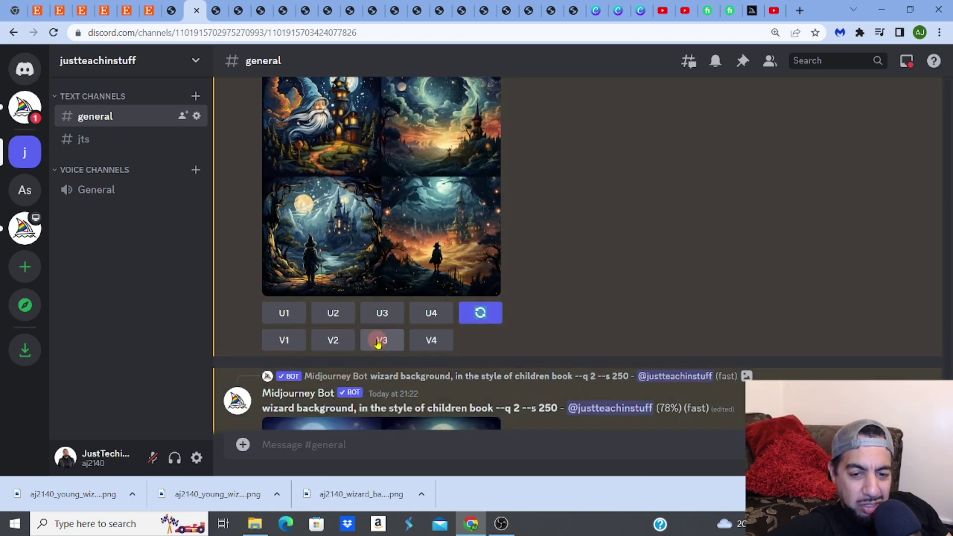
- Request strong variations of images 3 and 2 from the re-rolled wizard background grid
left_click(380, 339)
left_click(342, 342)
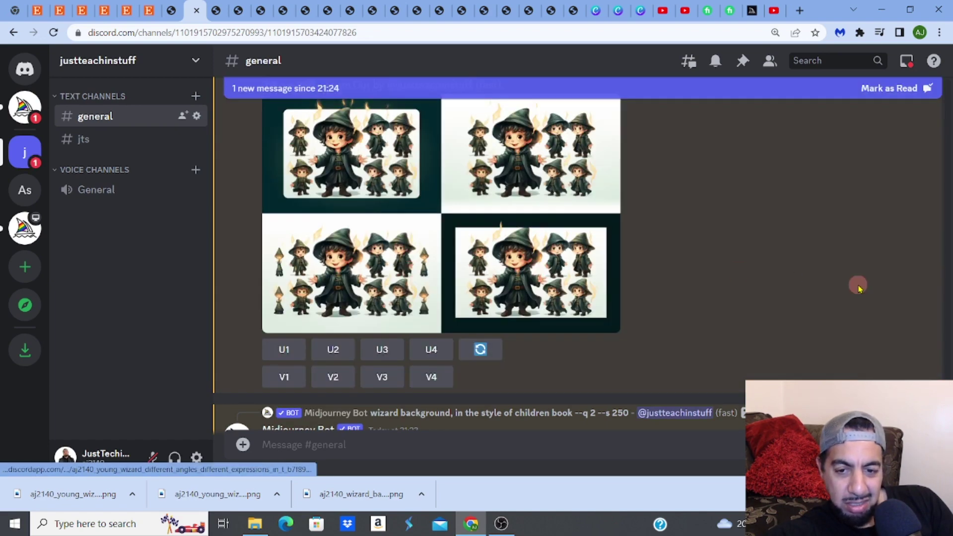
- Inspect the new variations grid full size, then upscale variation 3, the moonlit castle
scroll(433, 288, "down", 6)
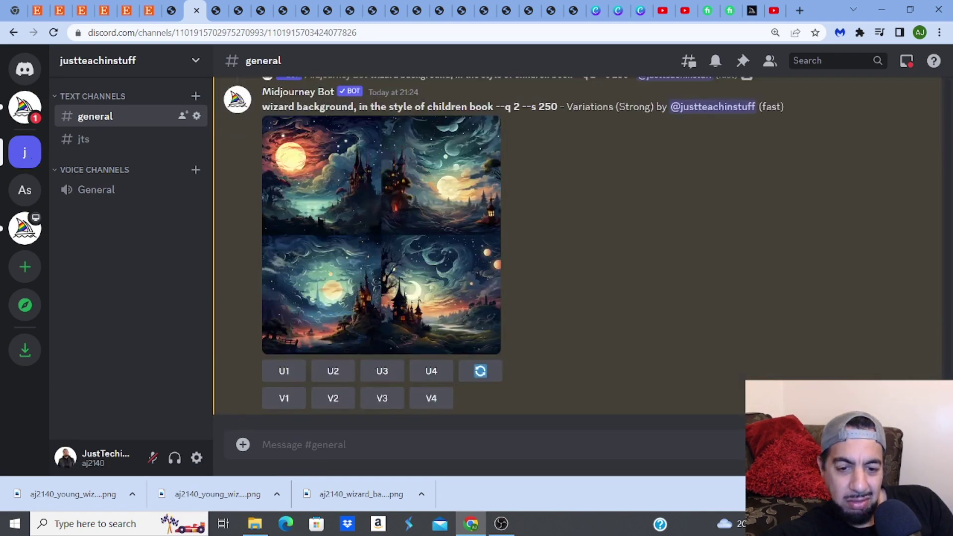
left_click(418, 287)
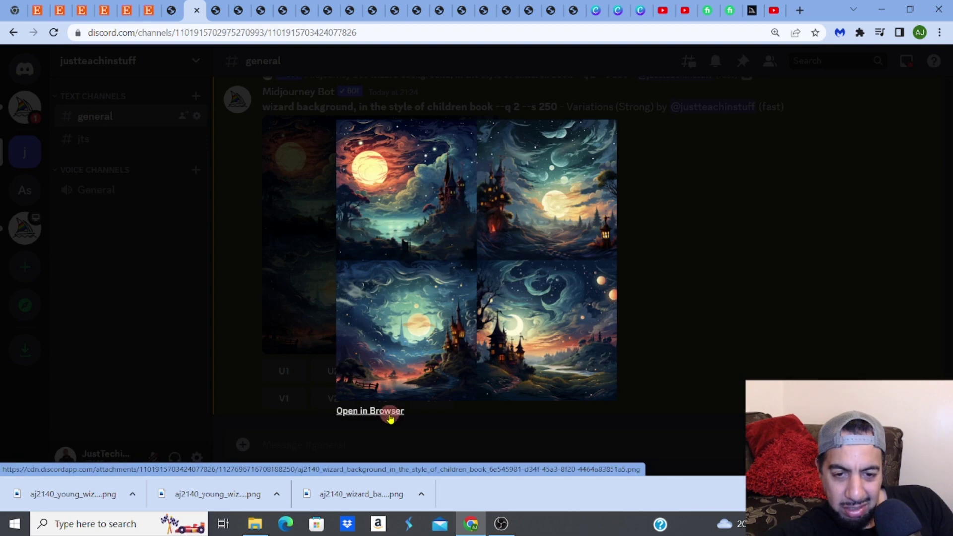
left_click(389, 411)
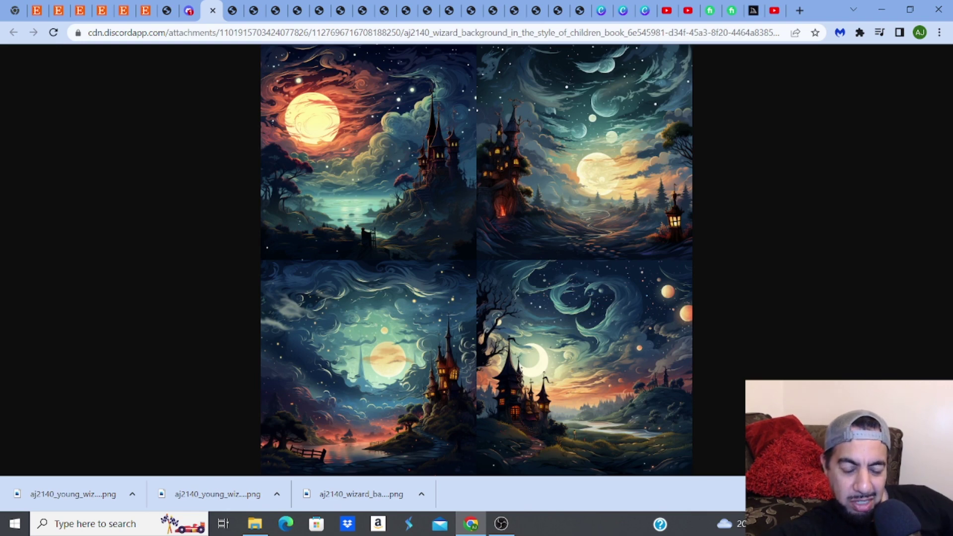
left_click(192, 19)
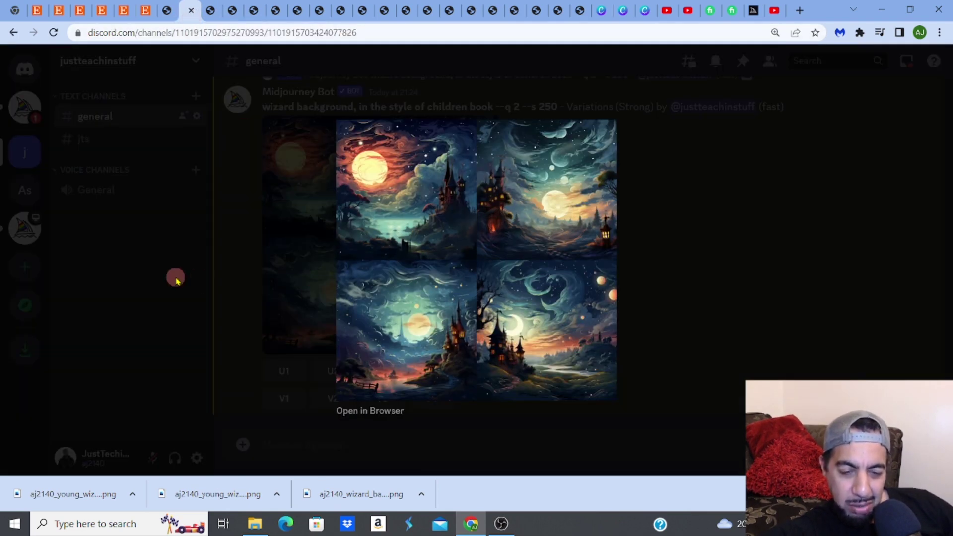
left_click(176, 280)
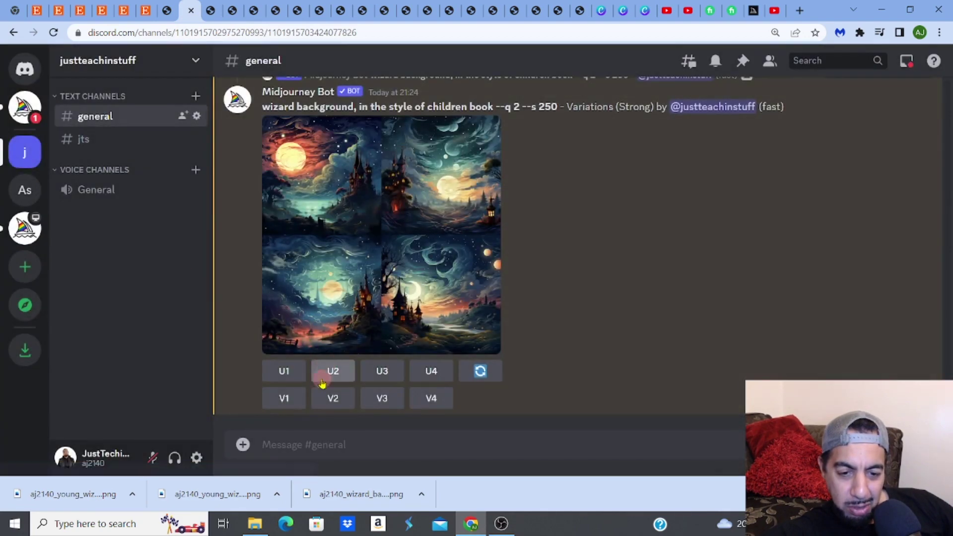
left_click(439, 376)
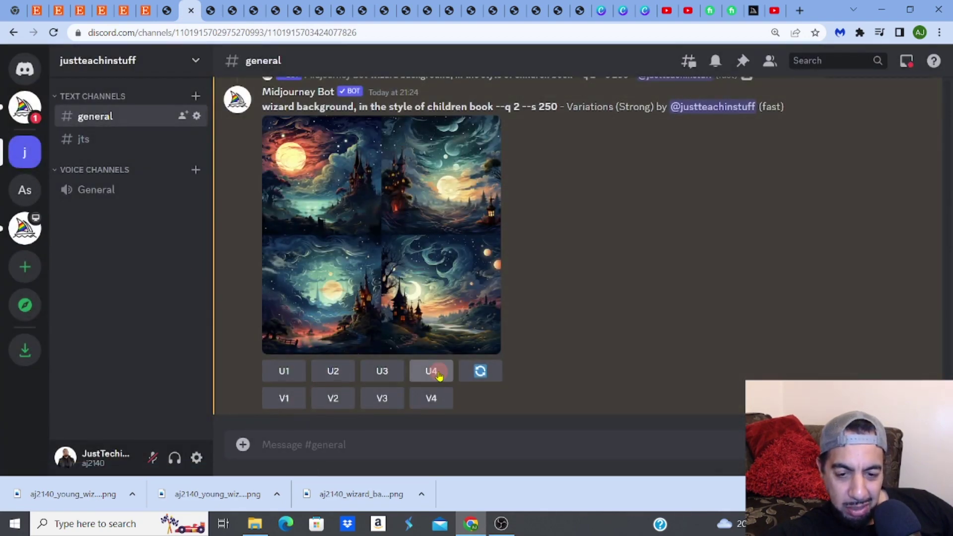
left_click(381, 372)
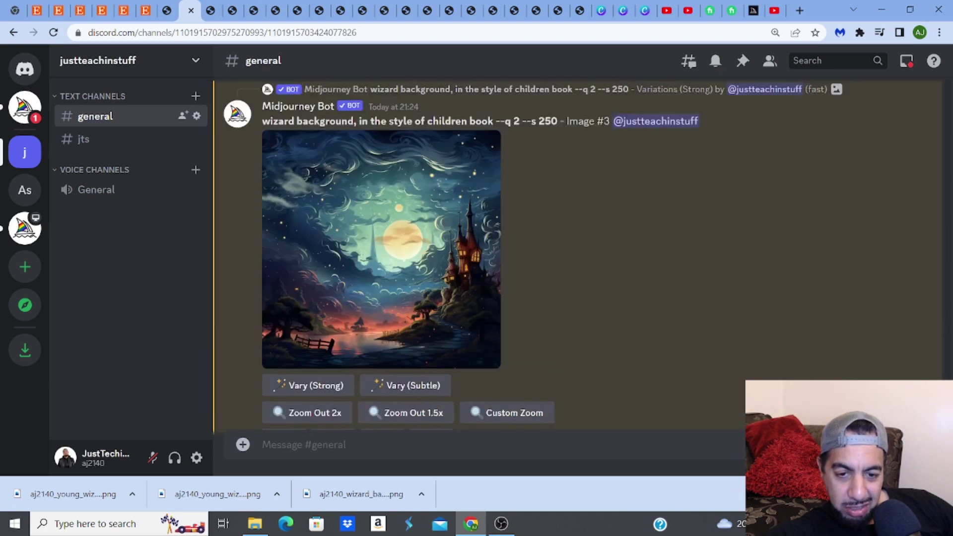
- Open the upscaled Image #3 castle background full size and save it as a PNG to Downloads
left_click(391, 295)
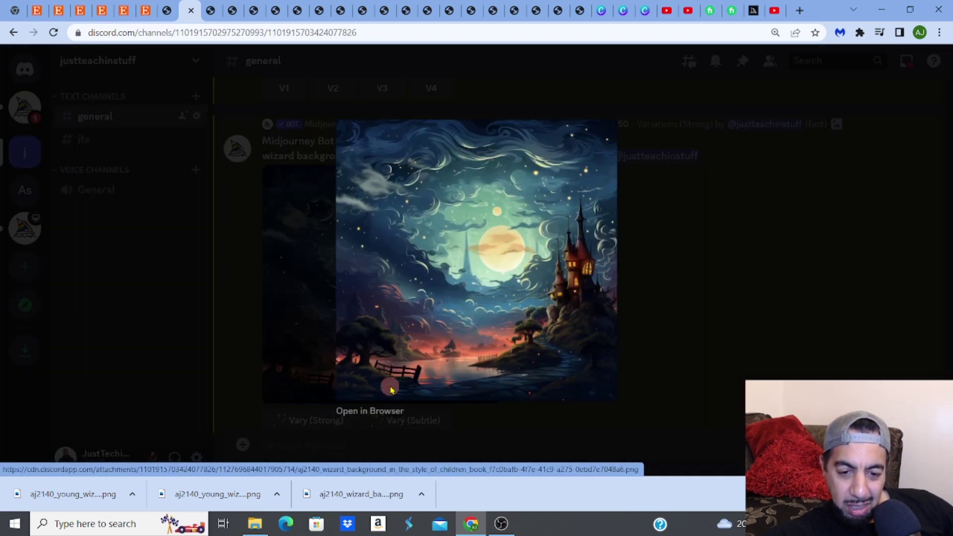
left_click(391, 412)
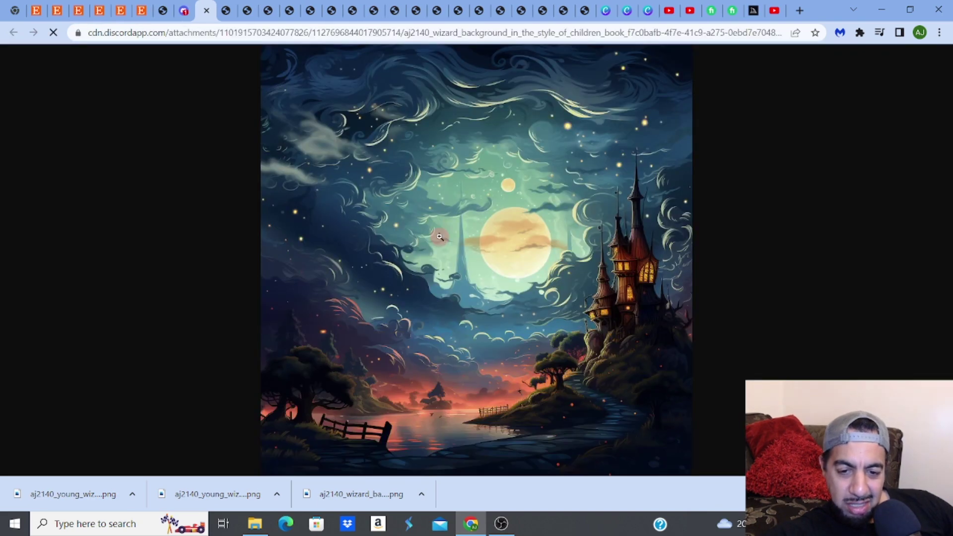
right_click(439, 237)
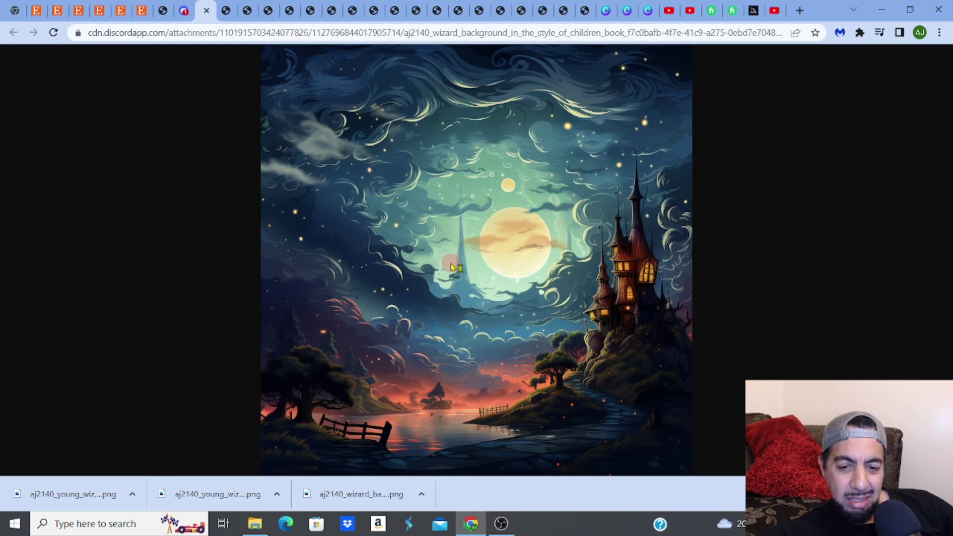
key("ctrl+s")
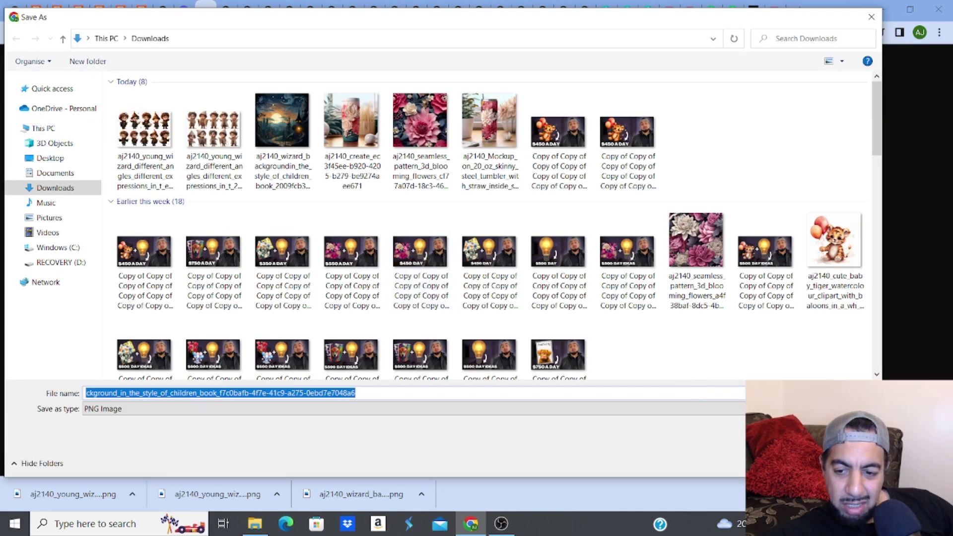
key("Escape")
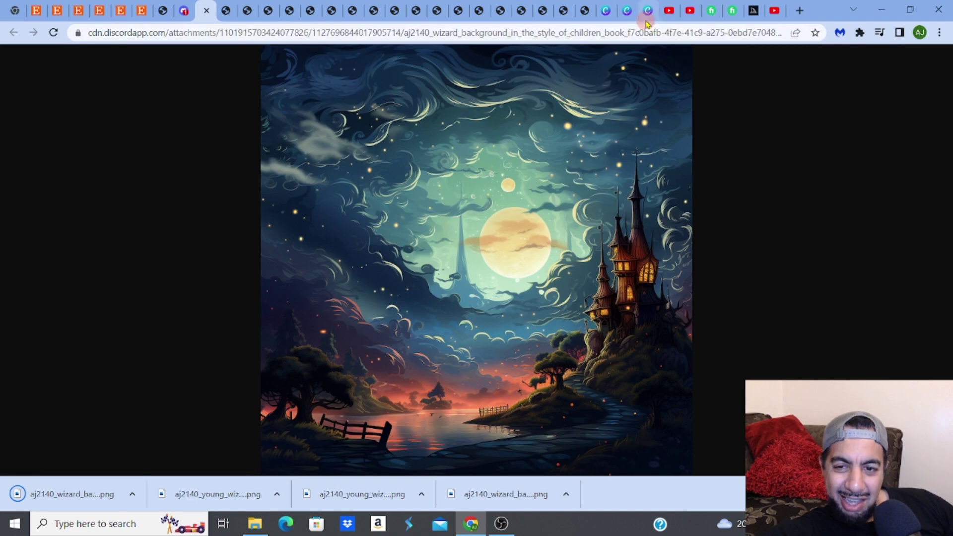
- From Canva's Projects page, create a custom-size design of 100 × 100 mm
mouse_move(620, 18)
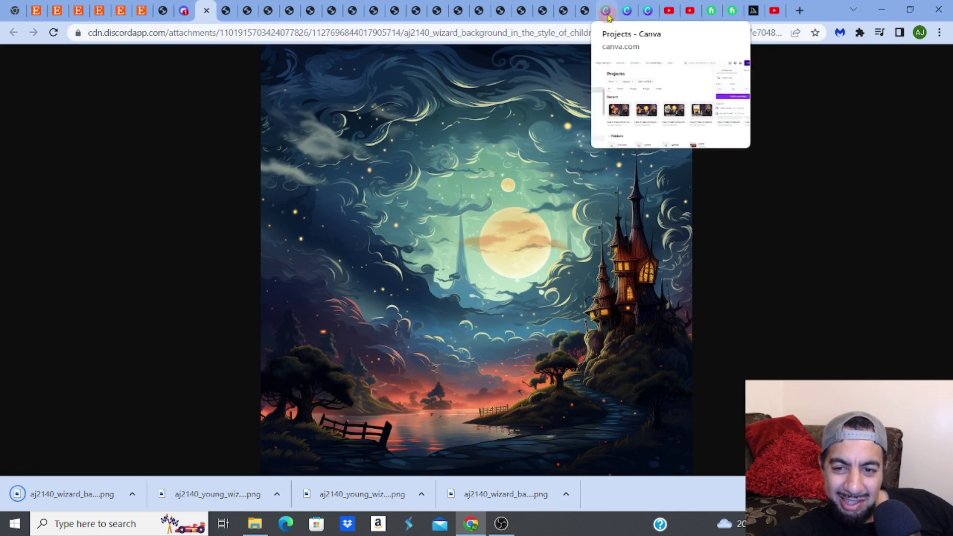
left_click(607, 11)
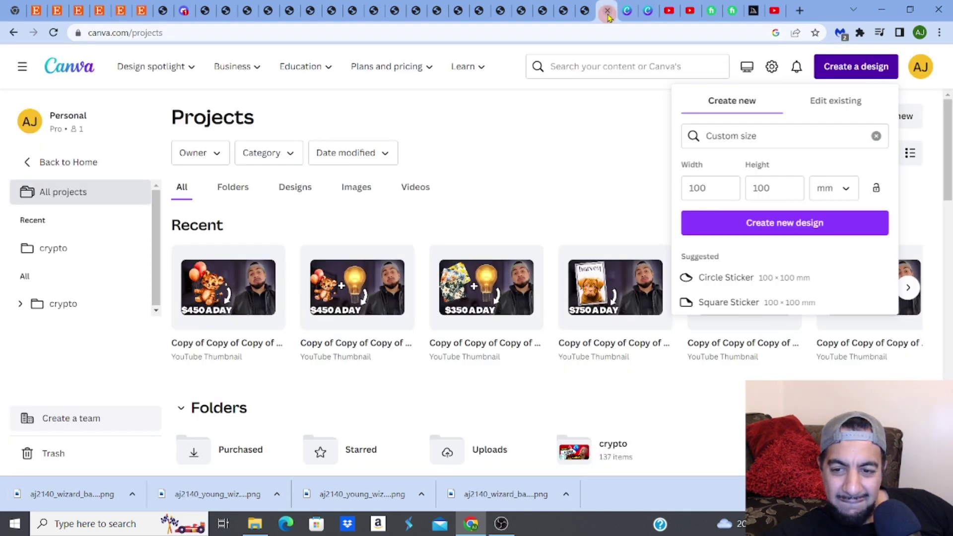
left_click(762, 223)
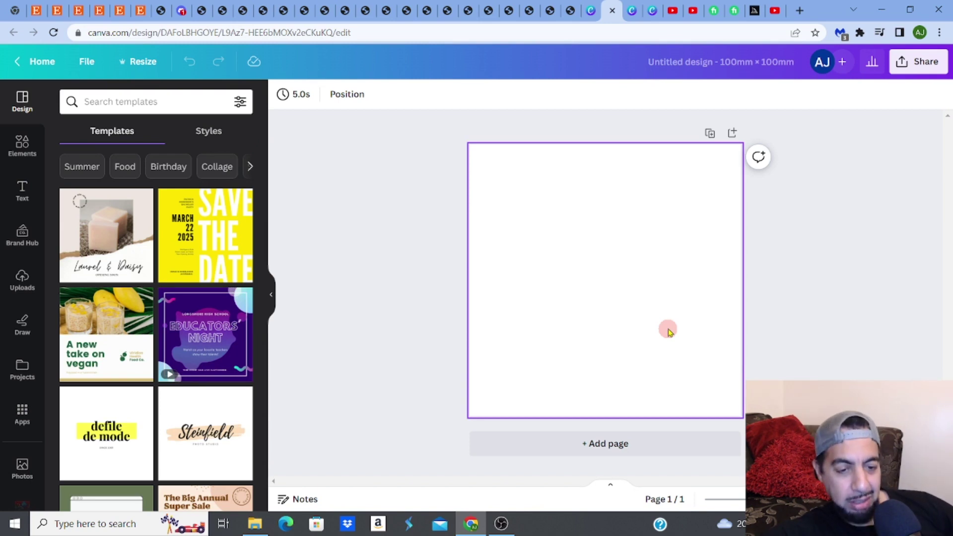
left_click(23, 286)
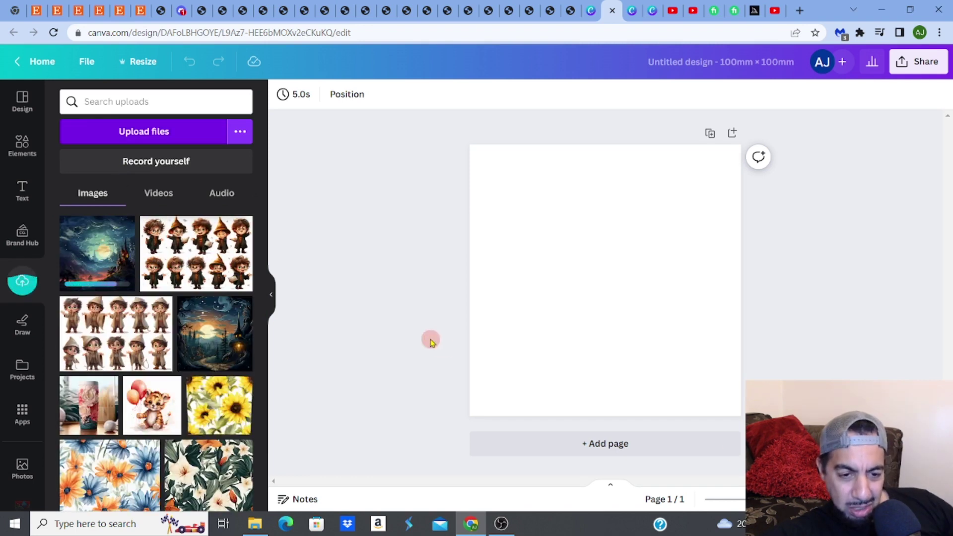
left_click(102, 259)
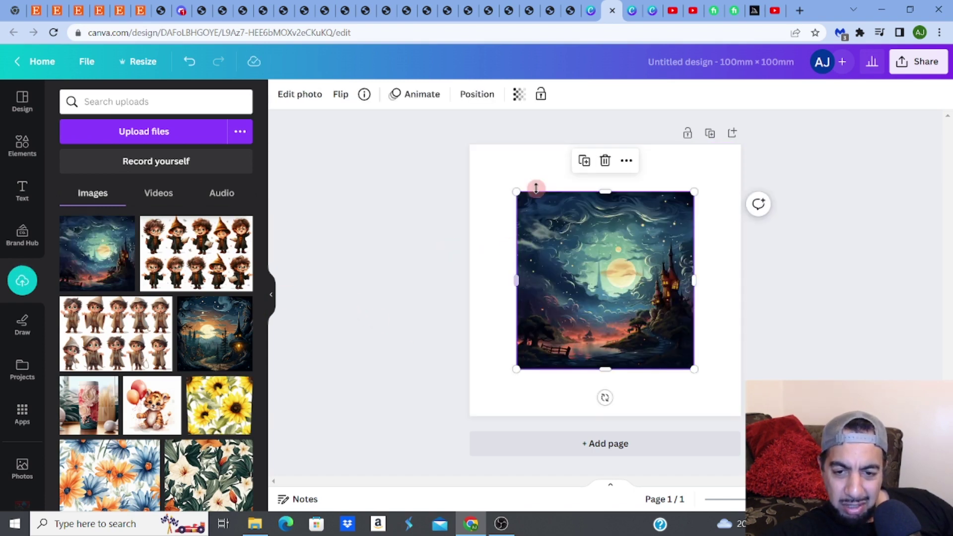
left_click_drag(502, 181, 464, 143)
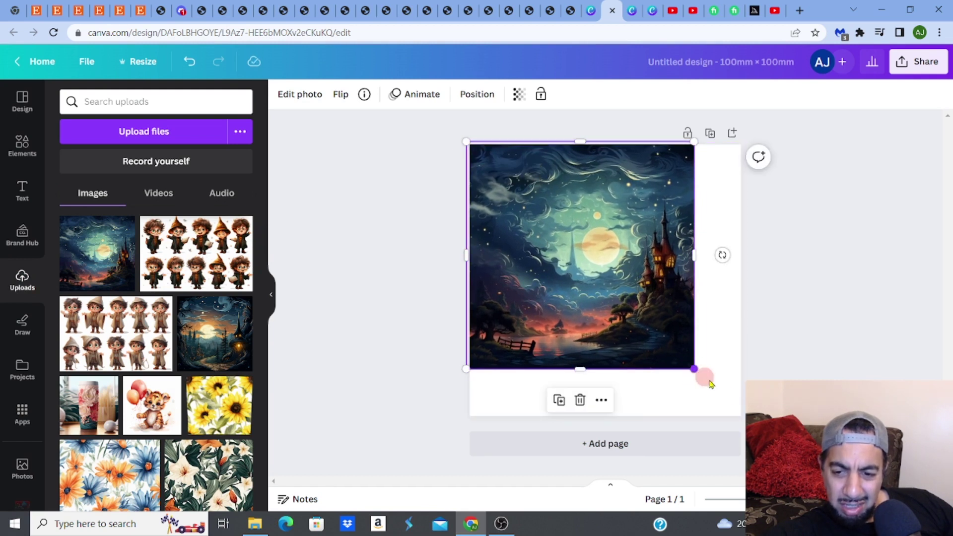
left_click_drag(701, 375, 741, 416)
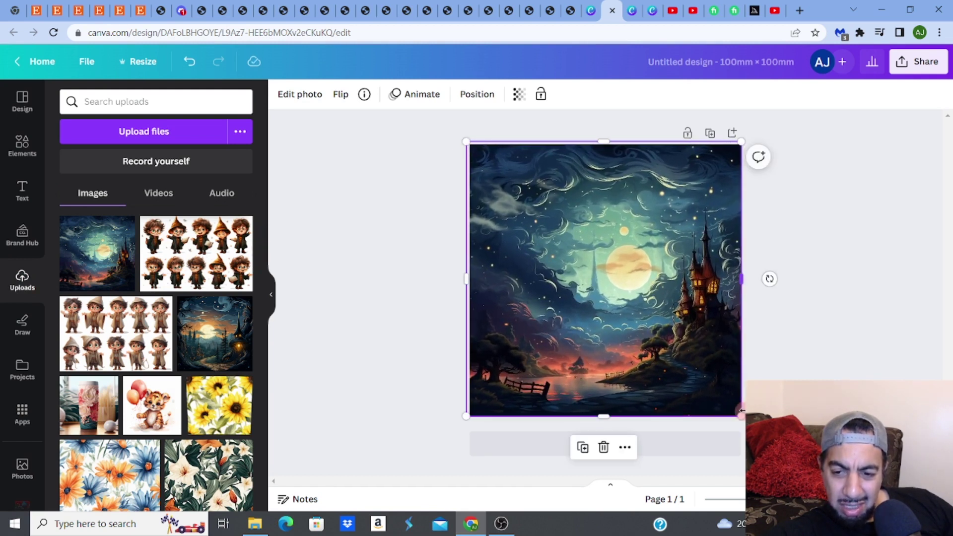
key("ctrl+plus")
key("ctrl+plus")
key("ctrl+plus")
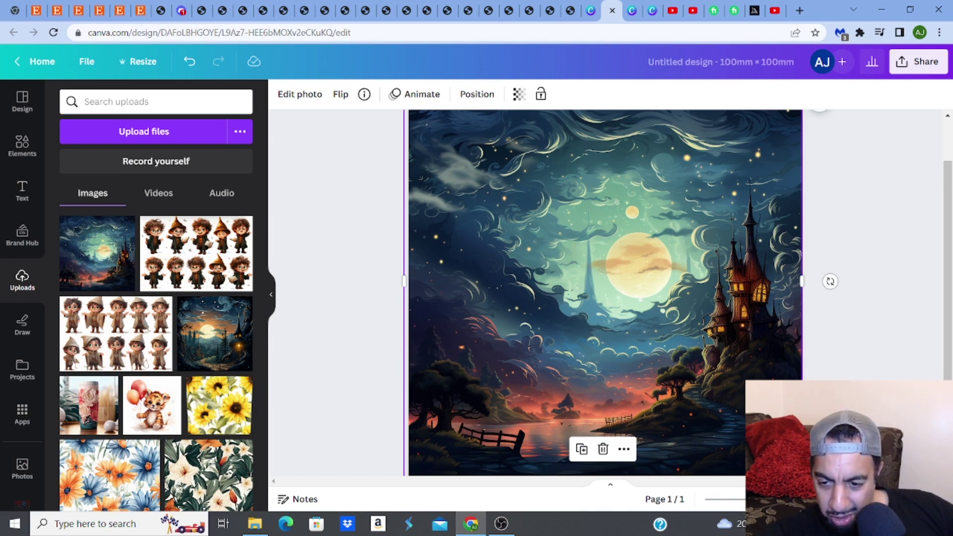
scroll(605, 282, "up", 2)
scroll(605, 293, "up", 2)
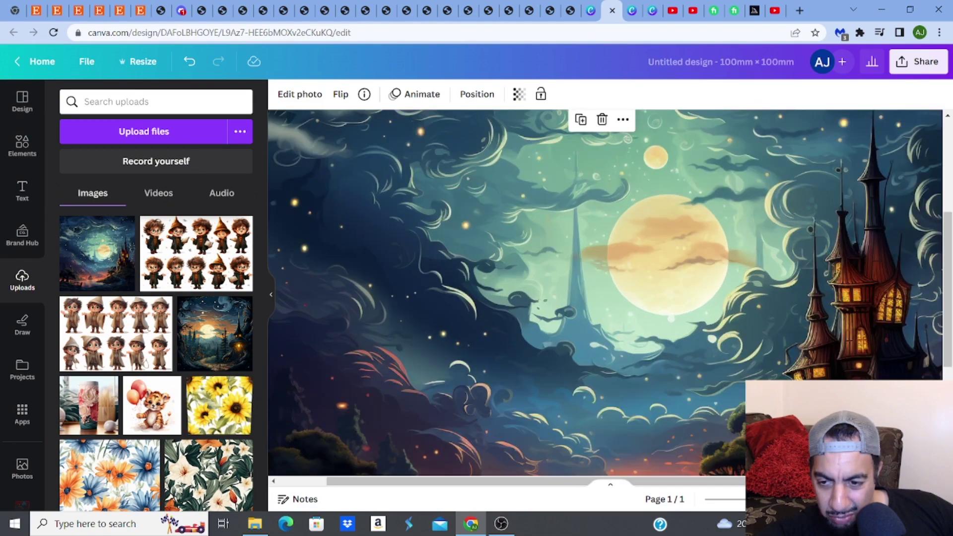
scroll(603, 273, "up", 2)
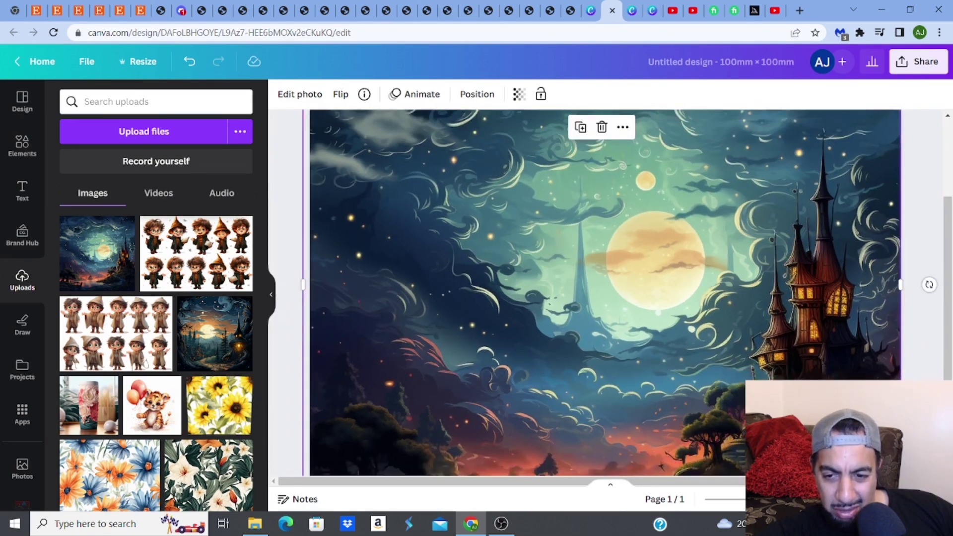
scroll(605, 293, "down", 5)
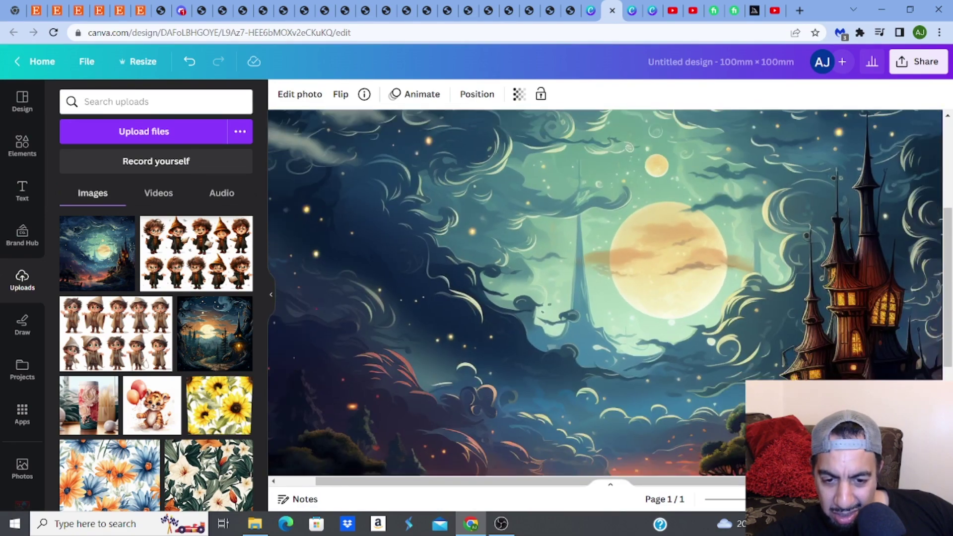
scroll(603, 293, "down", 2)
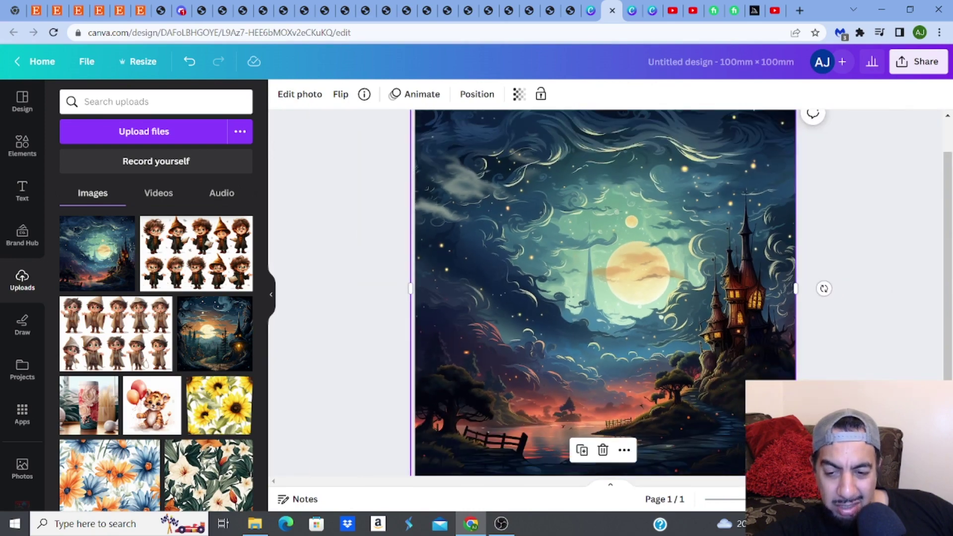
scroll(604, 293, "up", 1)
scroll(603, 292, "down", 3)
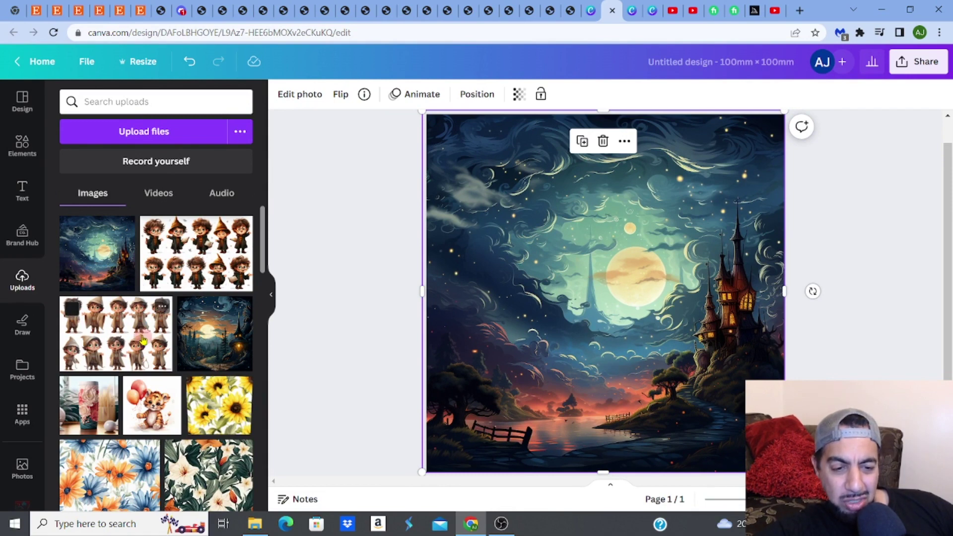
- Add the wizard character sheet and crop its sides and top to one wizard, about 14.1 × 24.1 mm
left_click(201, 259)
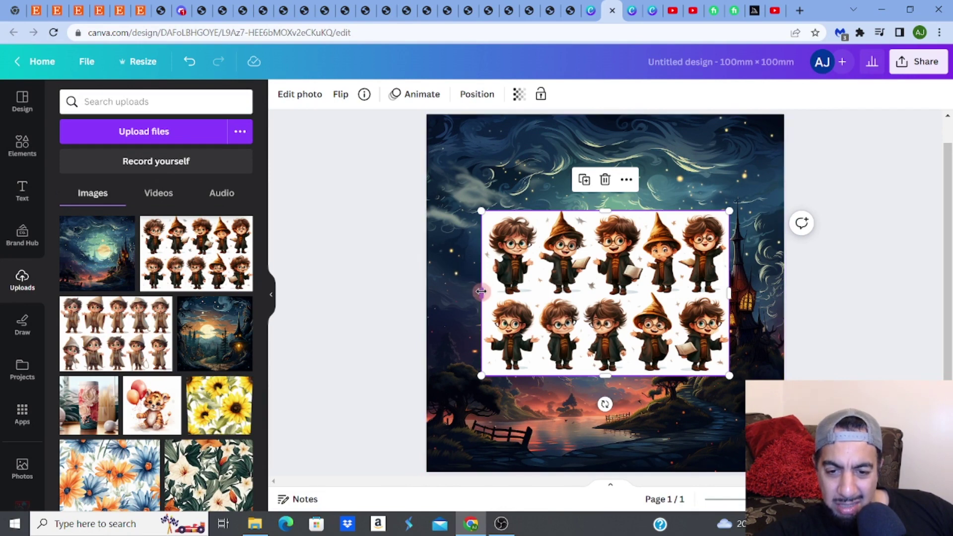
left_click_drag(483, 293, 492, 292)
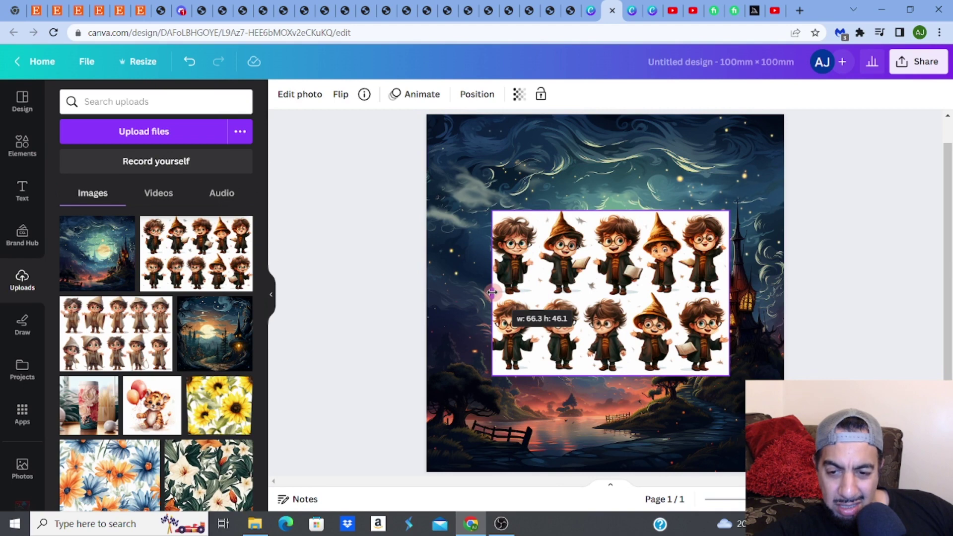
left_click_drag(492, 293, 624, 296)
left_click_drag(729, 296, 675, 293)
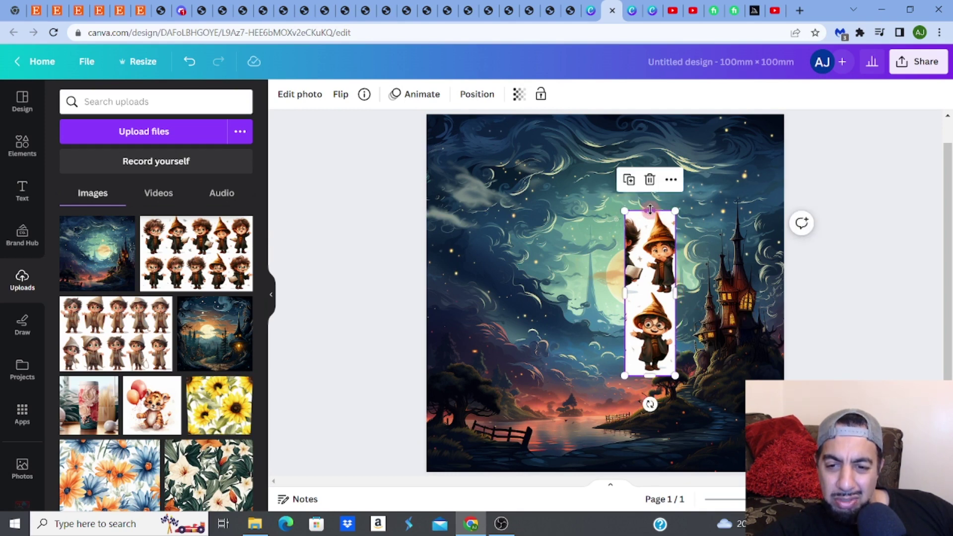
left_click_drag(649, 212, 652, 289)
right_click(652, 291)
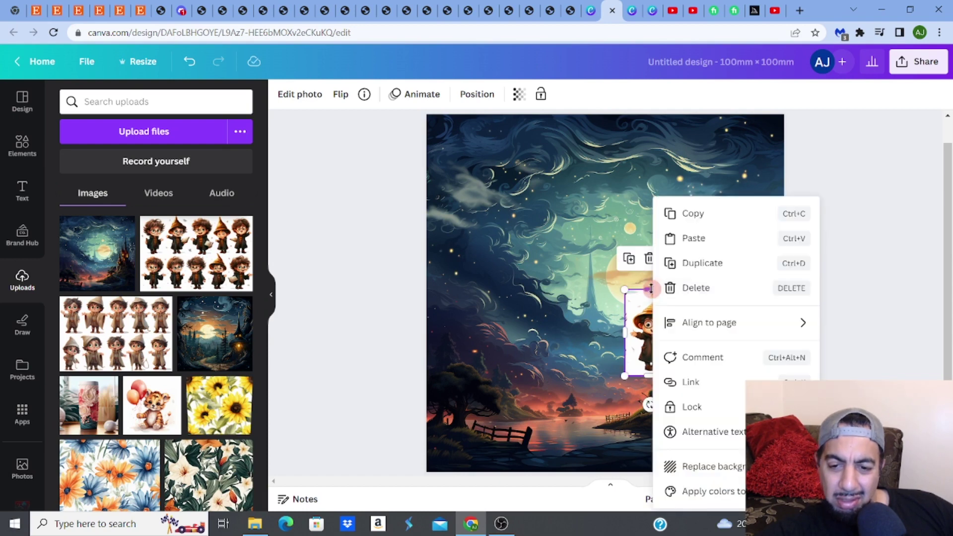
- Run Edit photo's BG Remover on the cropped wizard to strip its white background
left_click(551, 289)
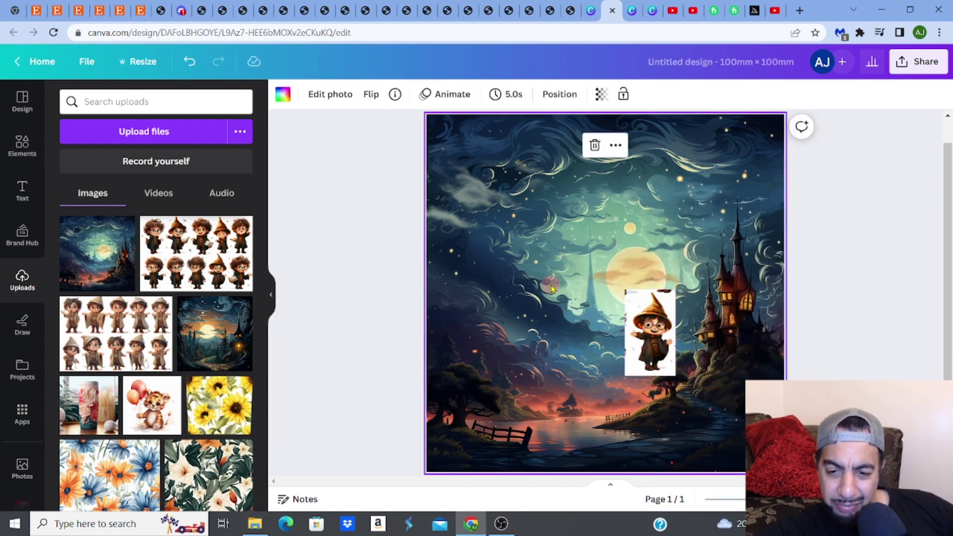
left_click(637, 330)
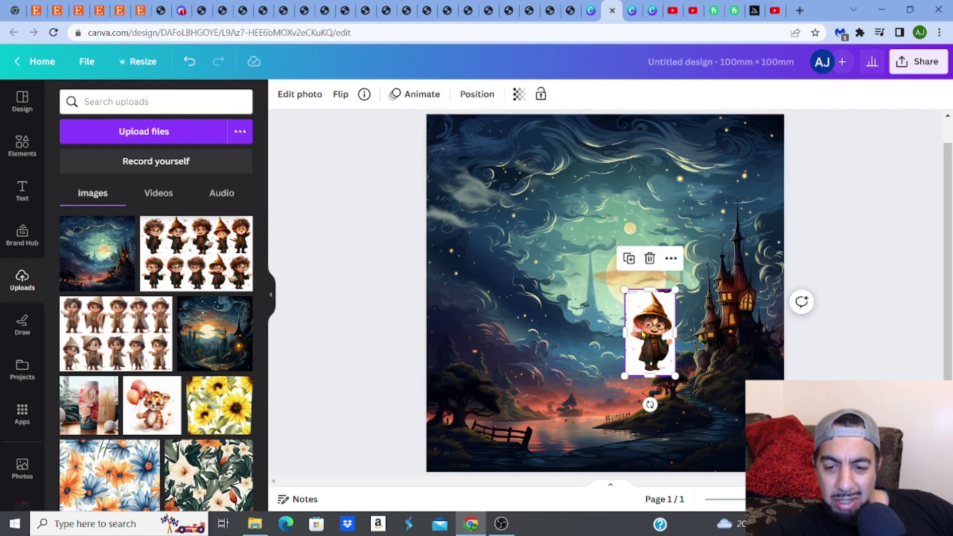
left_click(291, 97)
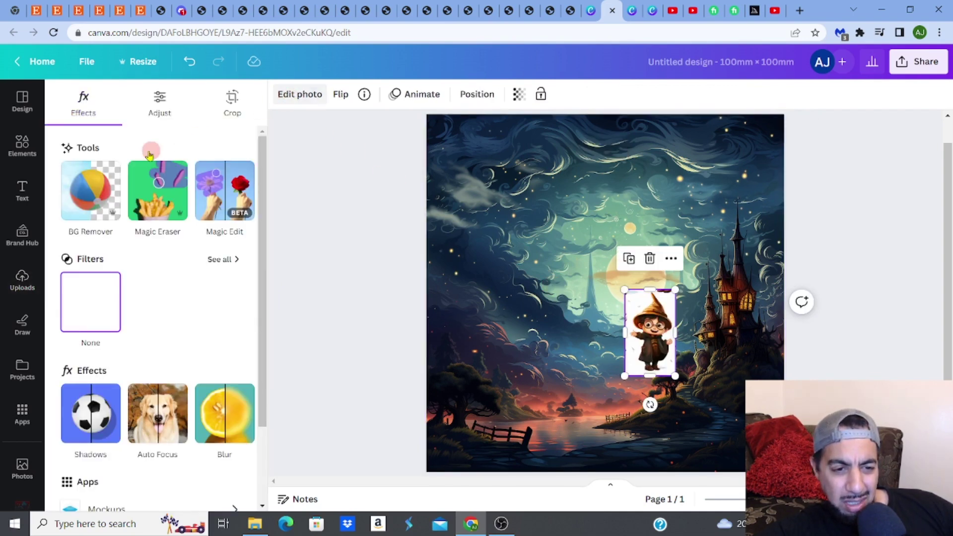
left_click(89, 202)
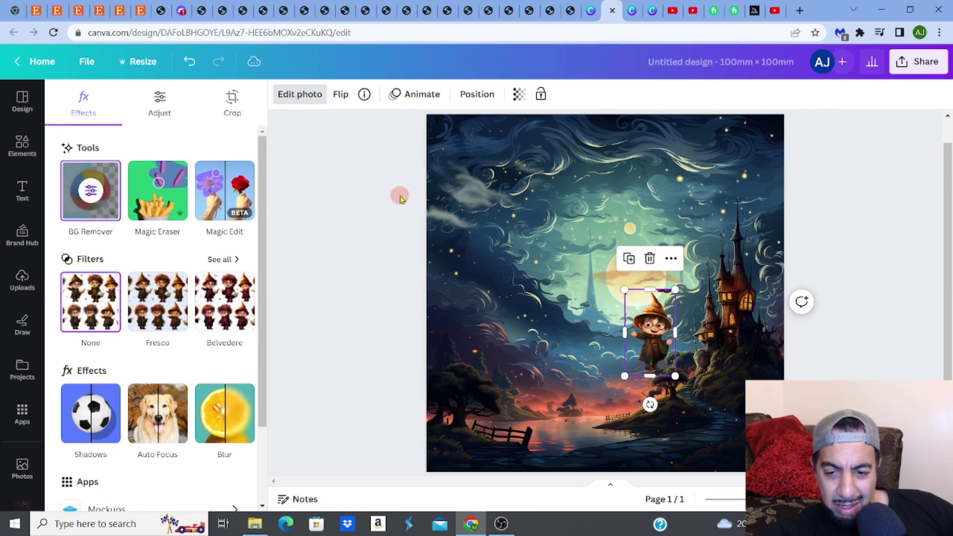
- Erase the leftover character body with a size-57 brush and enlarge the wizard at lower right
left_click(97, 194)
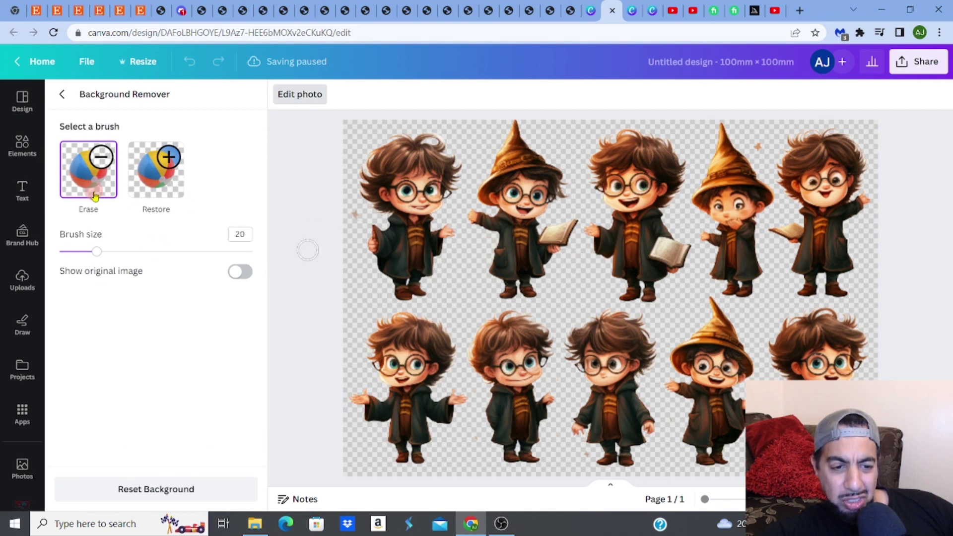
left_click_drag(97, 251, 168, 251)
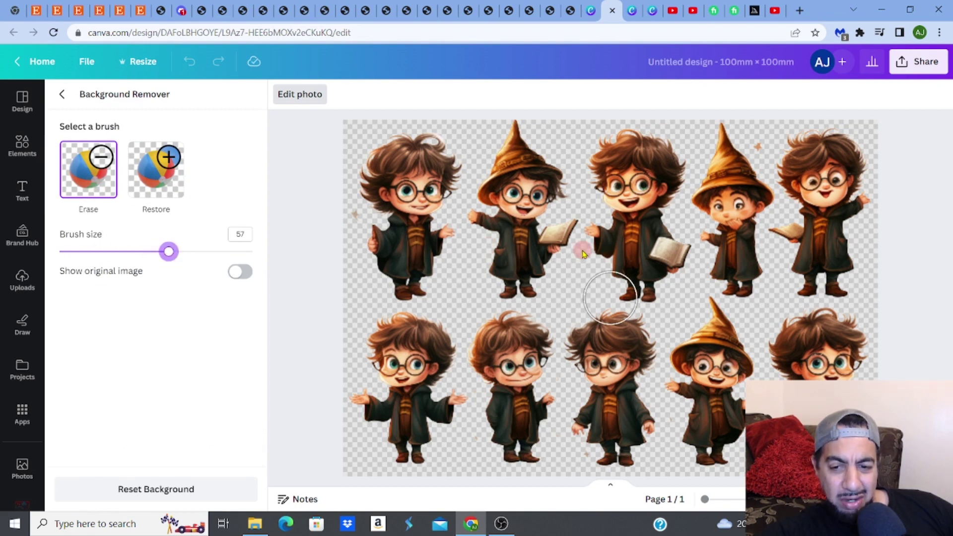
left_click(740, 278)
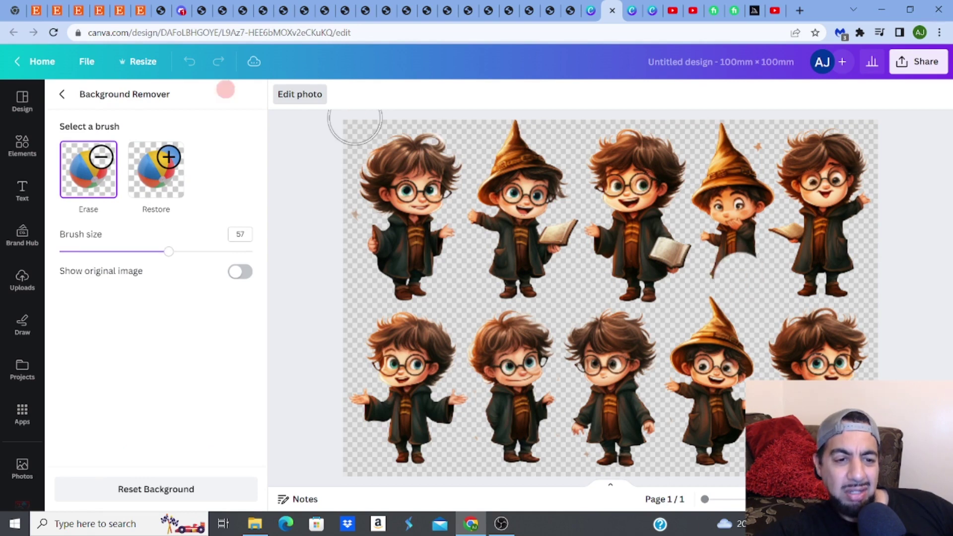
left_click(62, 97)
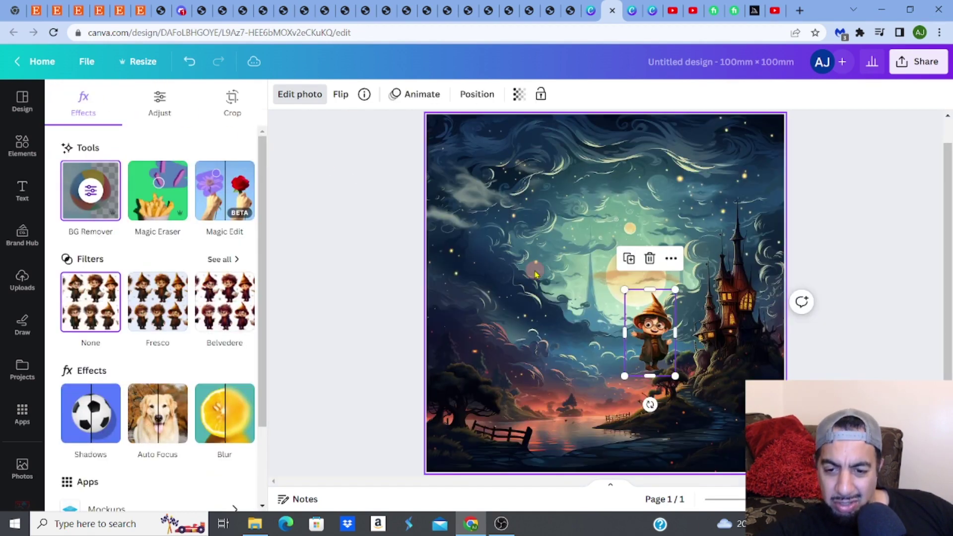
left_click_drag(677, 376, 674, 414)
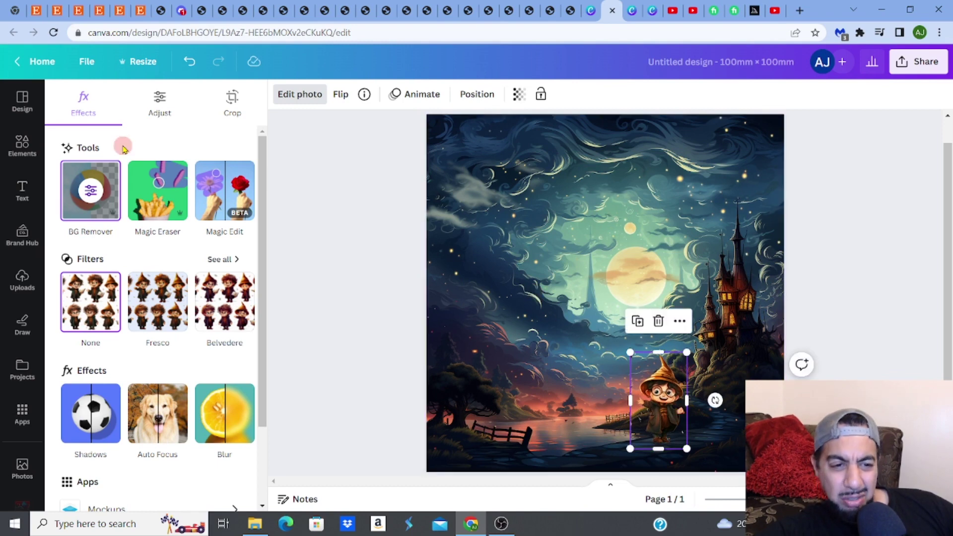
- Erase the stray boots above the wizard and trim the frame's left edge slightly
left_click(88, 200)
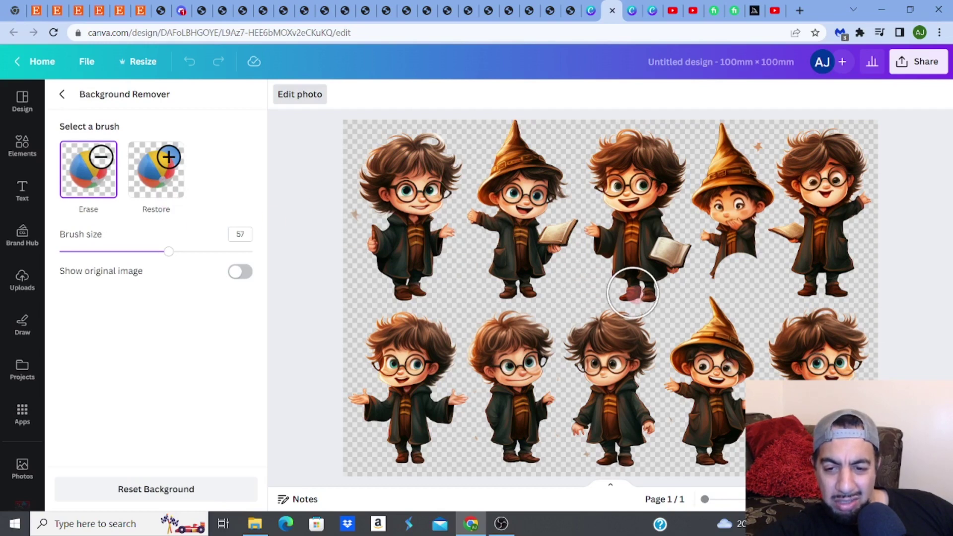
left_click_drag(632, 293, 644, 295)
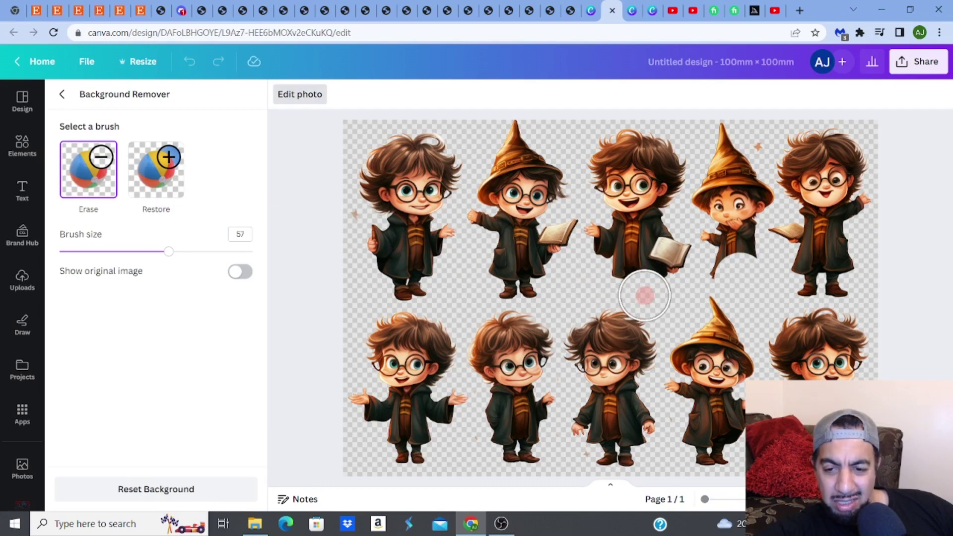
left_click(62, 97)
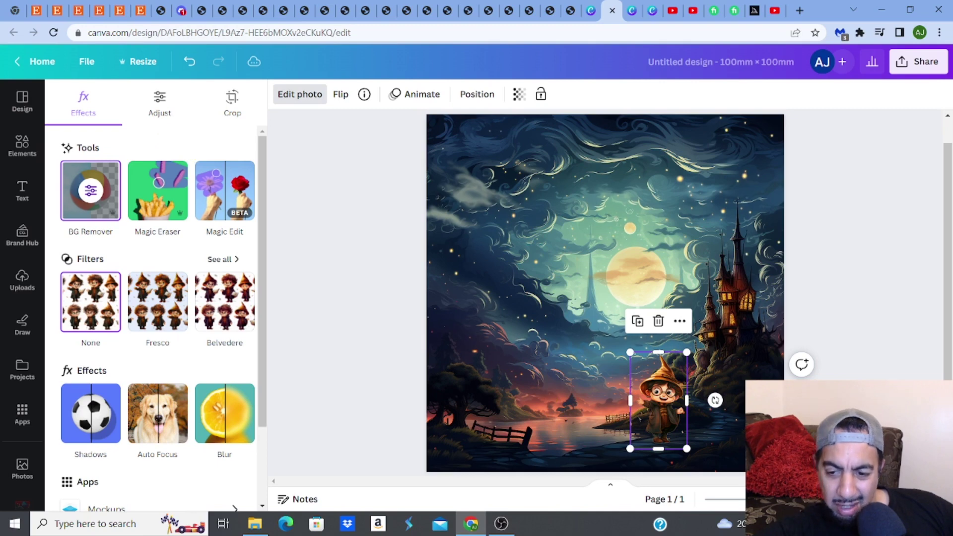
scroll(608, 274, "up", 3)
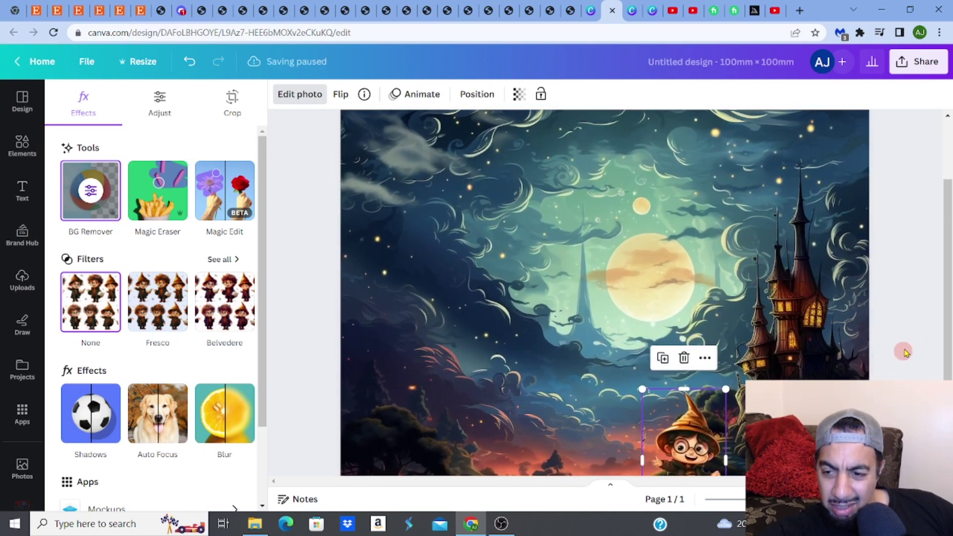
scroll(948, 377, "down", 2)
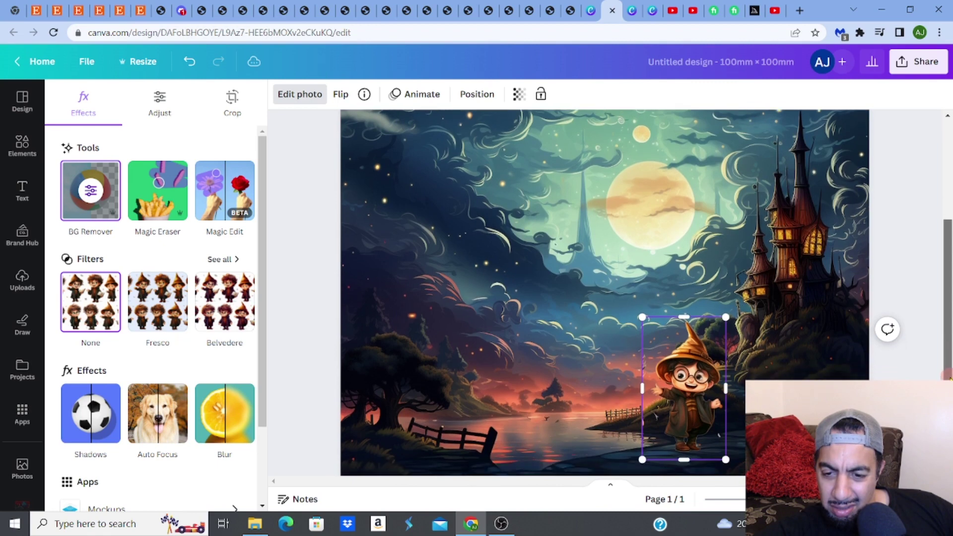
scroll(947, 377, "down", 1)
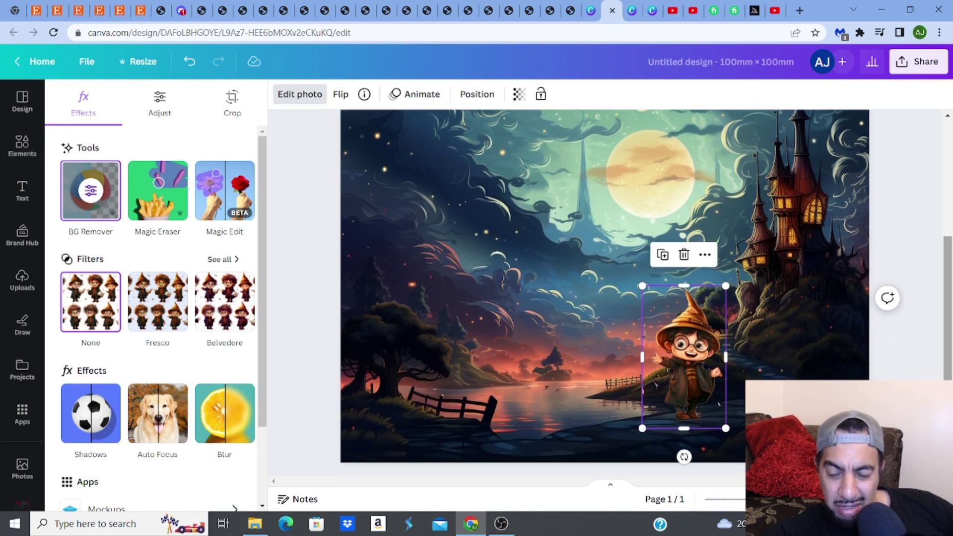
scroll(948, 377, "down", 1)
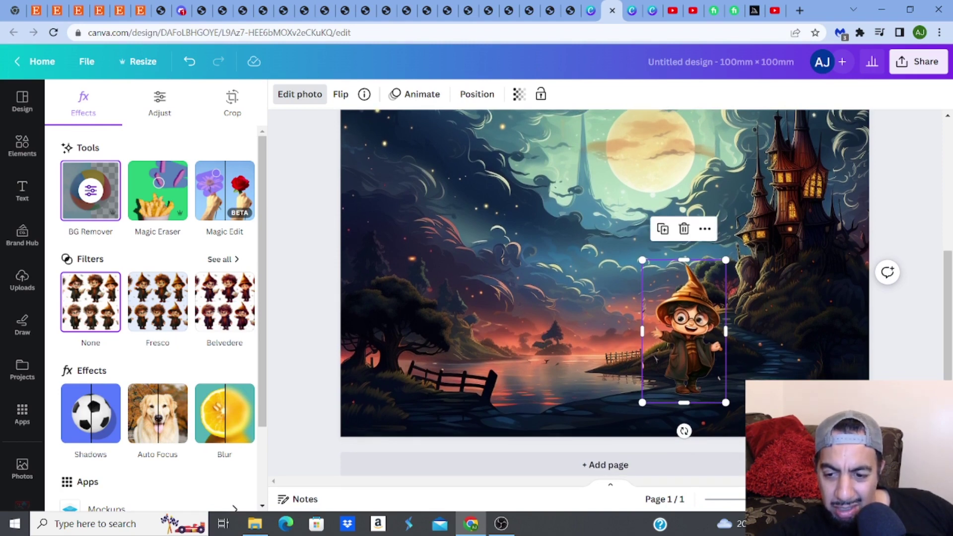
scroll(597, 249, "up", 3, "ctrl")
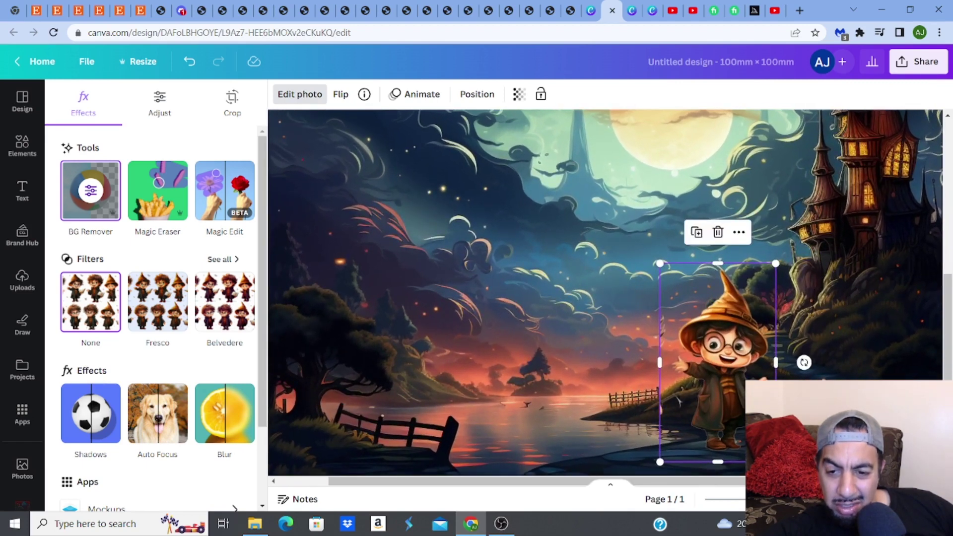
left_click_drag(660, 362, 666, 363)
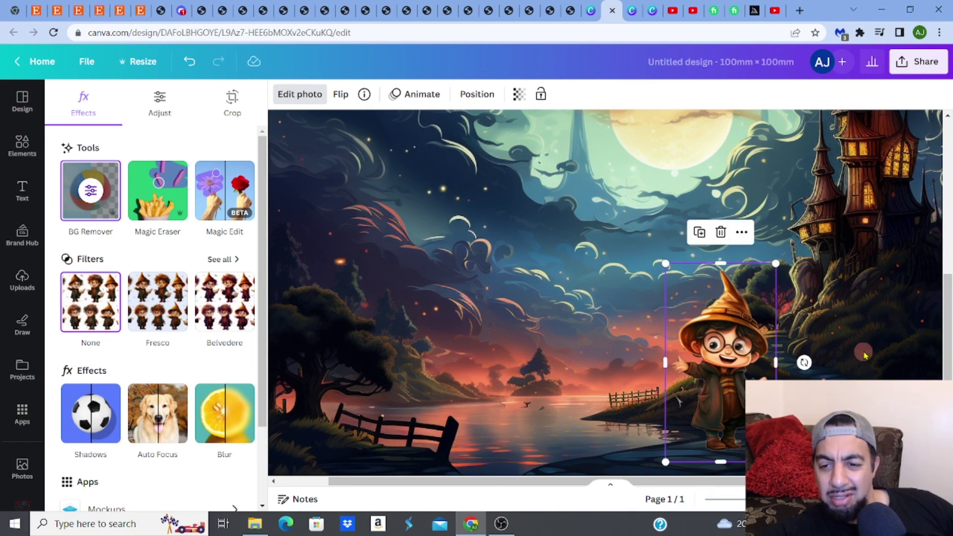
- Deselect the wizard and zoom in to inspect the castle scene's upper part
left_click(581, 256)
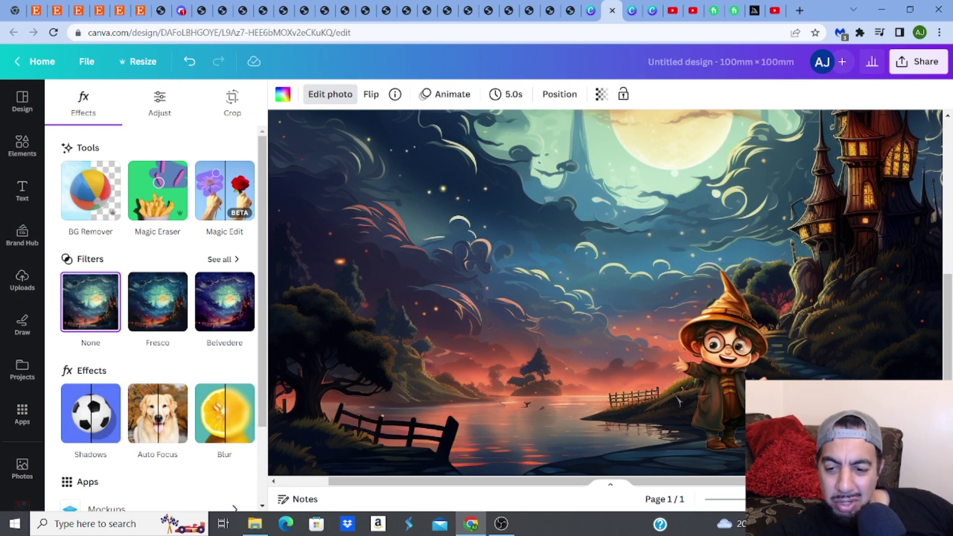
key("ctrl+minus")
key("ctrl+minus")
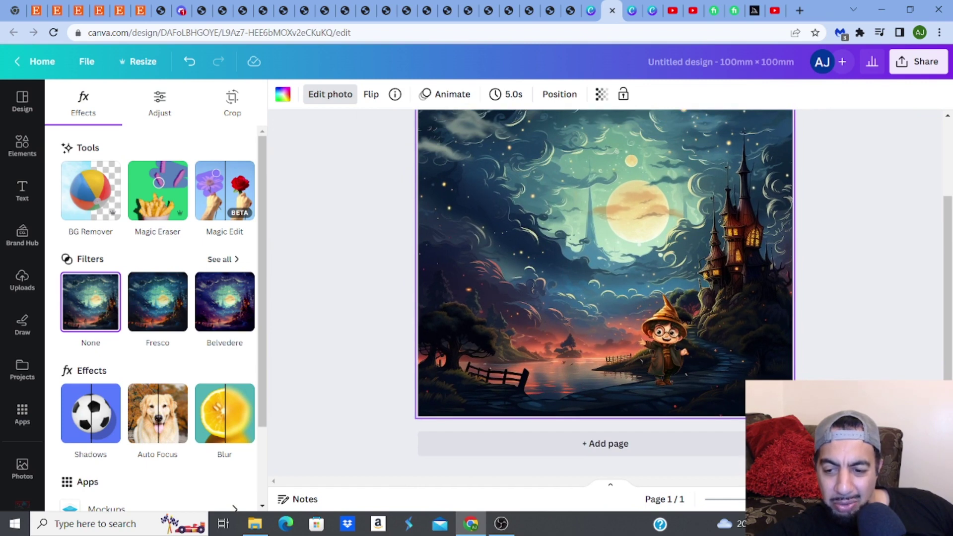
key("ctrl+plus")
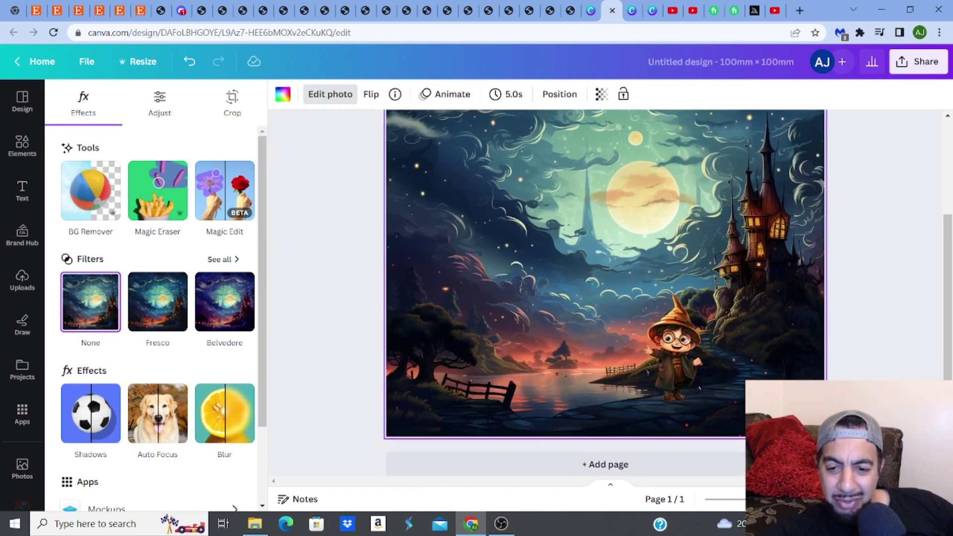
key("ctrl+plus")
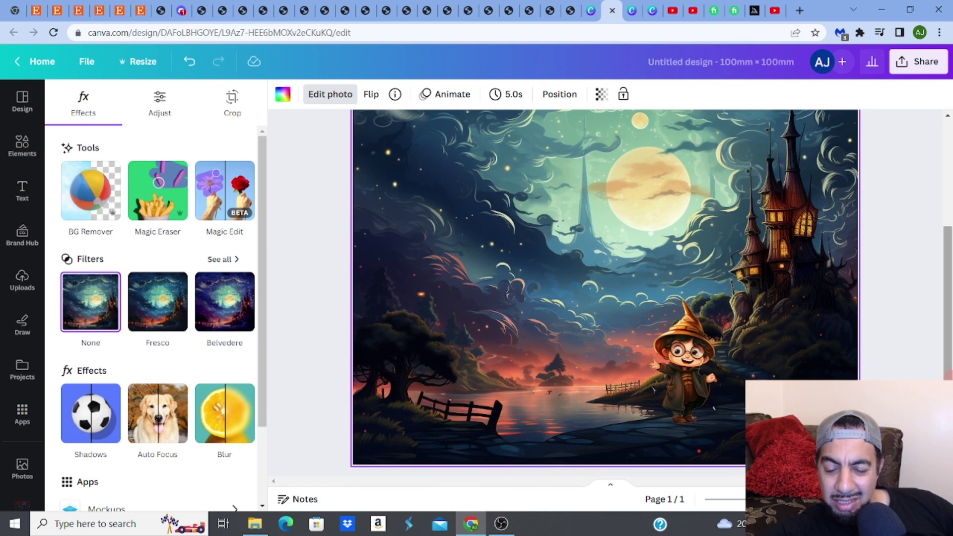
scroll(551, 293, "up", 1)
scroll(604, 293, "up", 1)
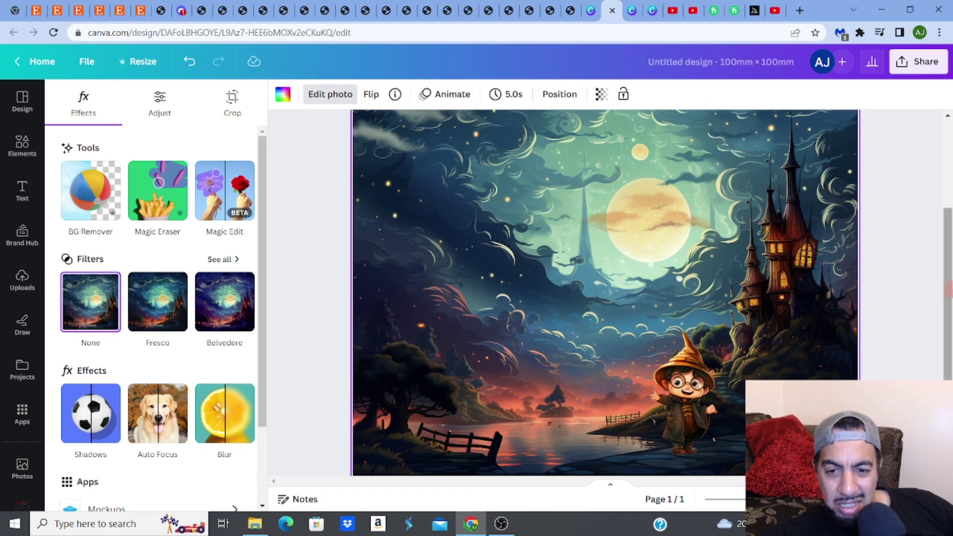
left_click_drag(948, 287, 943, 243)
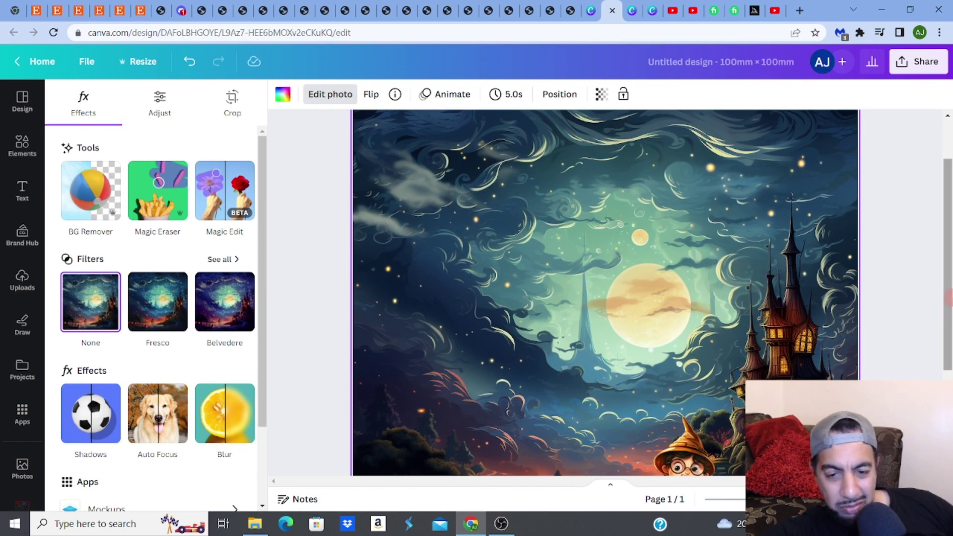
- From the children story book illustration results, open the 'I will draw anime character sheet for you' gig
left_click(712, 11)
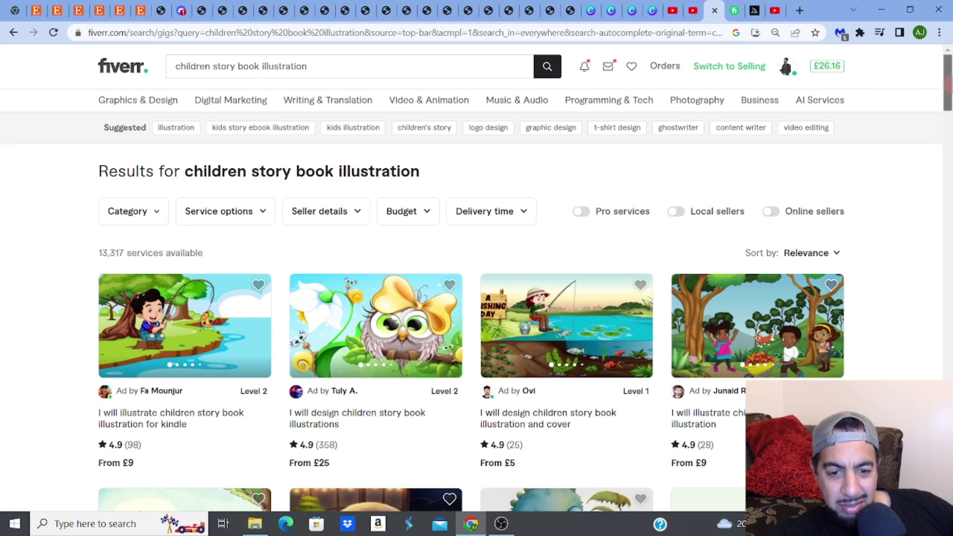
left_click_drag(946, 85, 947, 92)
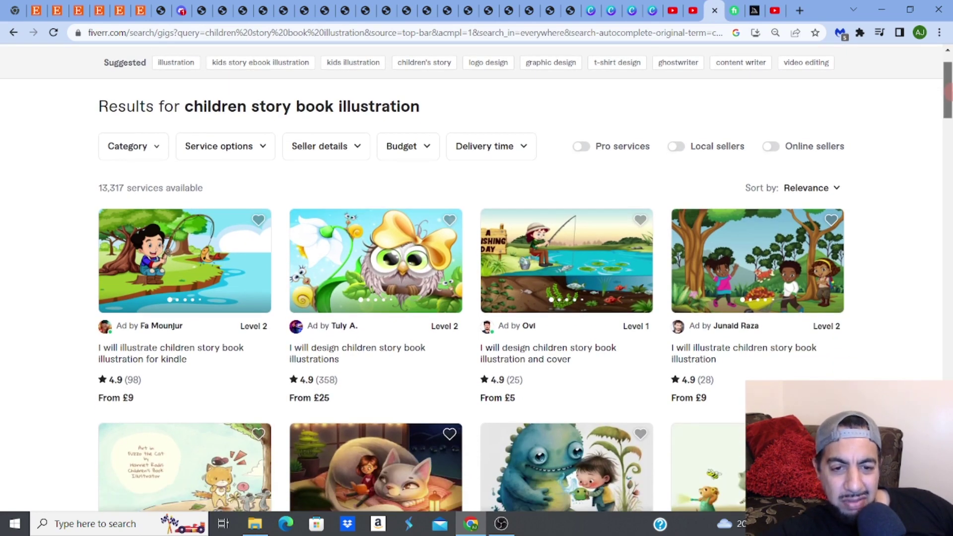
left_click_drag(948, 92, 948, 102)
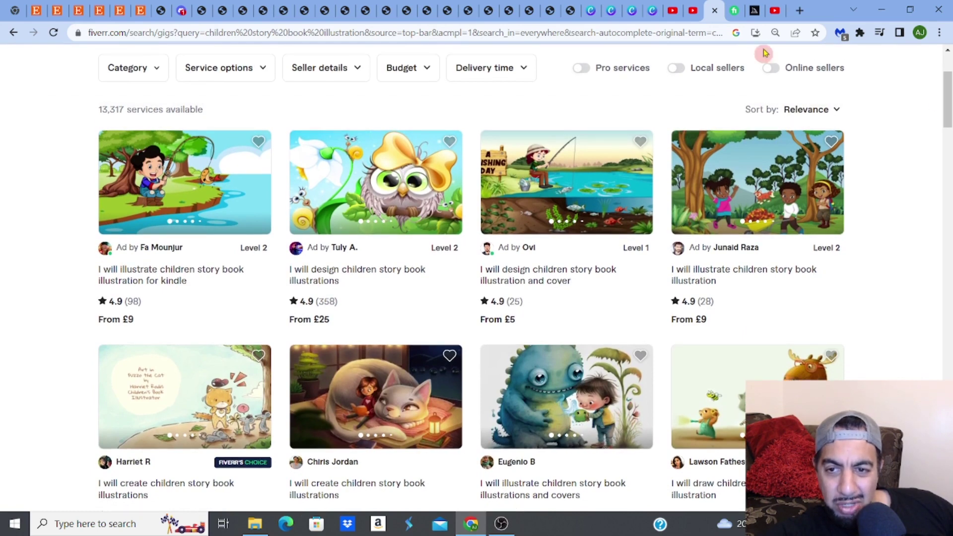
left_click(735, 20)
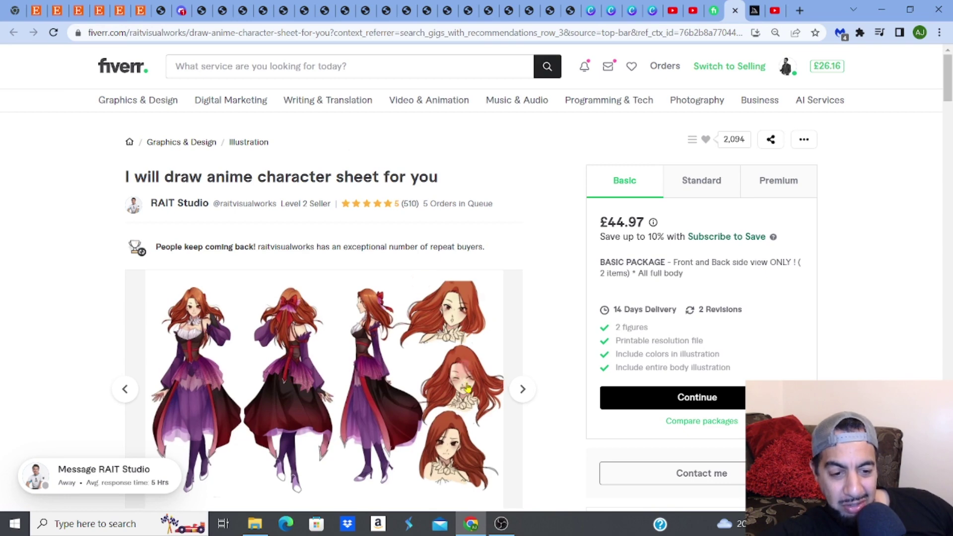
- Browse the gig samples, compare Standard and Premium (£102.20) packages, then return to Discord
left_click(524, 391)
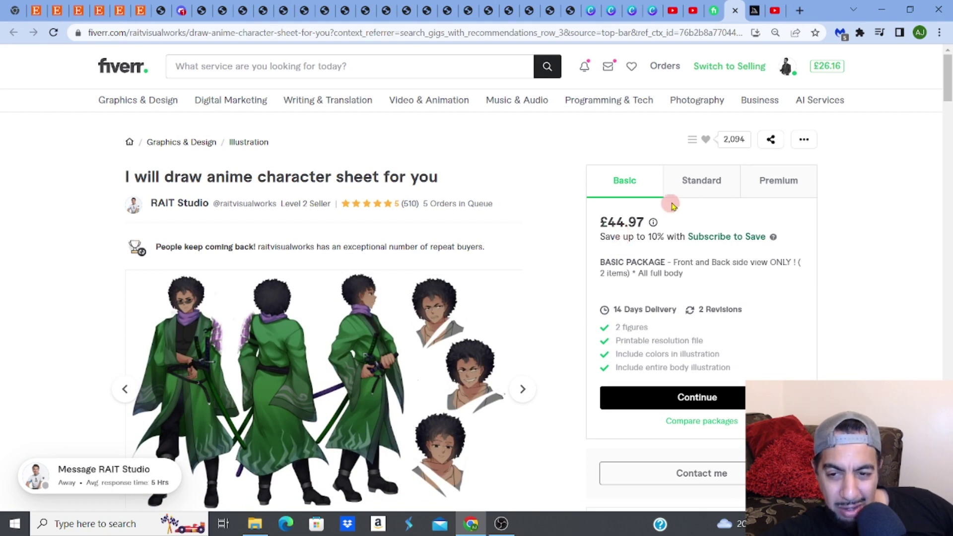
left_click(704, 187)
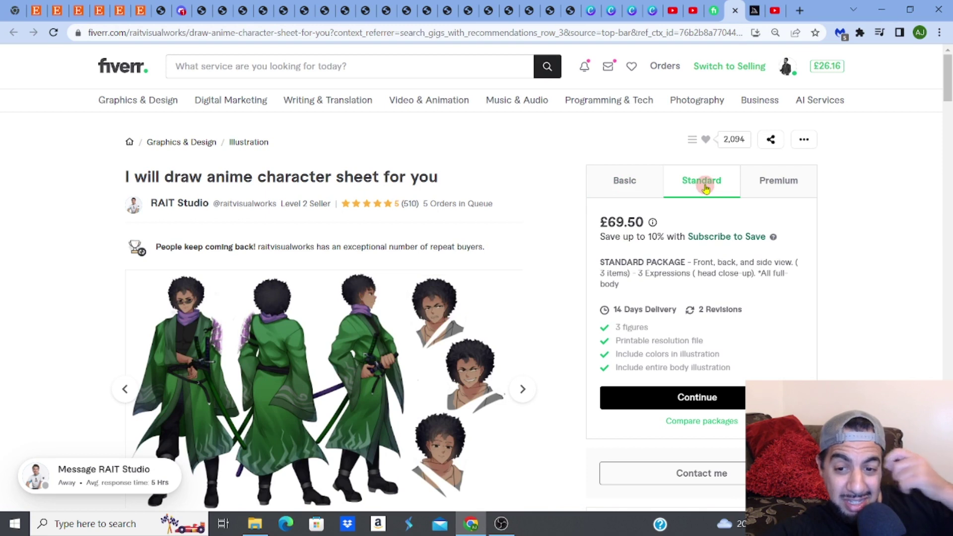
left_click(766, 187)
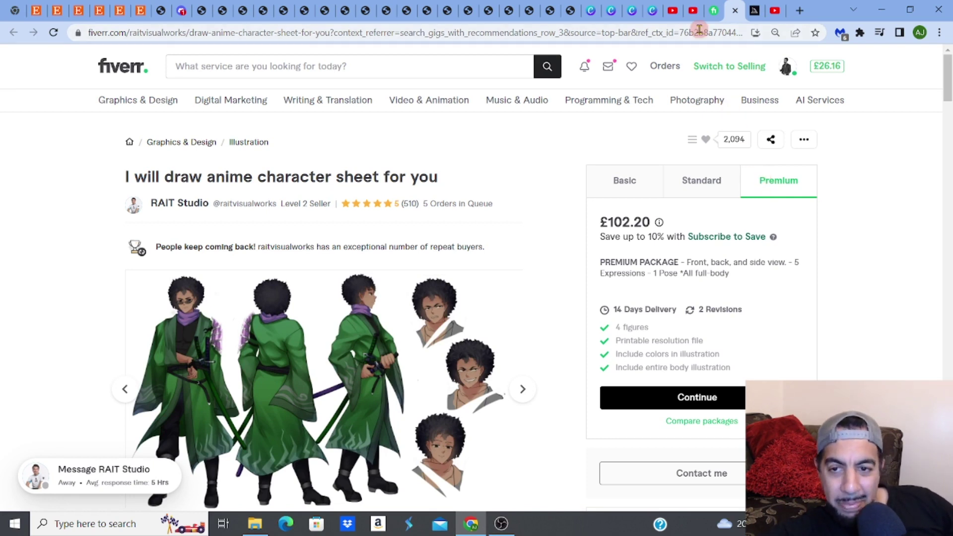
left_click(200, 25)
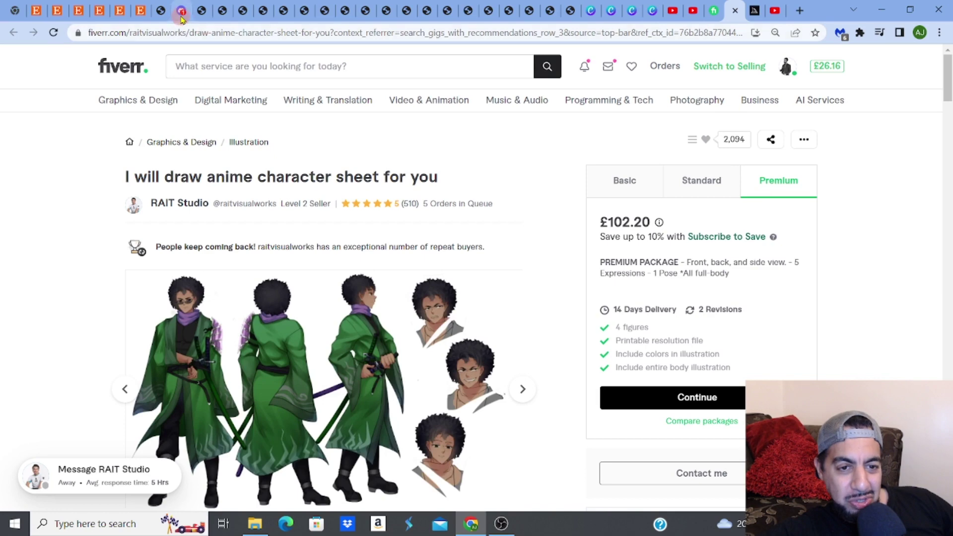
left_click(181, 16)
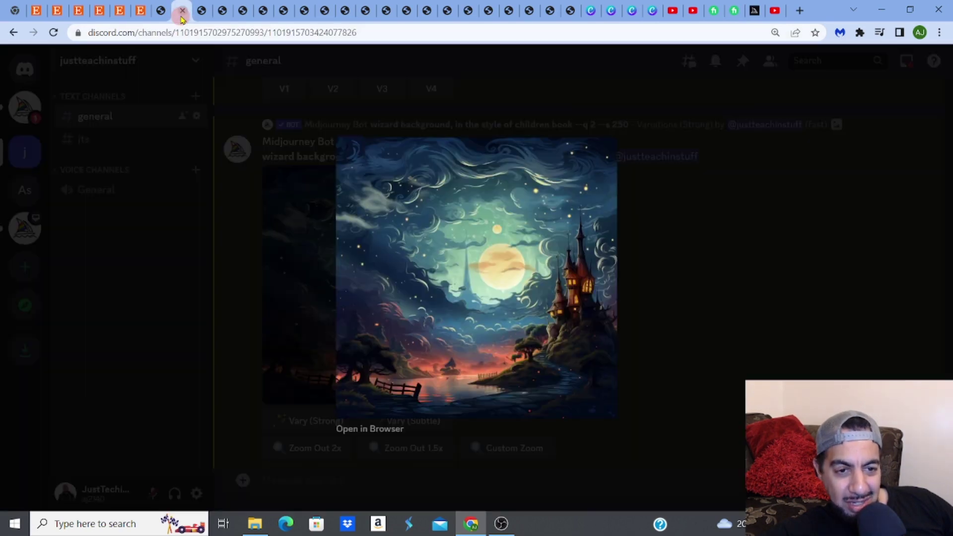
- Close the background preview, scroll #general up to the young-wizard character-sheet grid, then return to the Fiverr gig
left_click(910, 304)
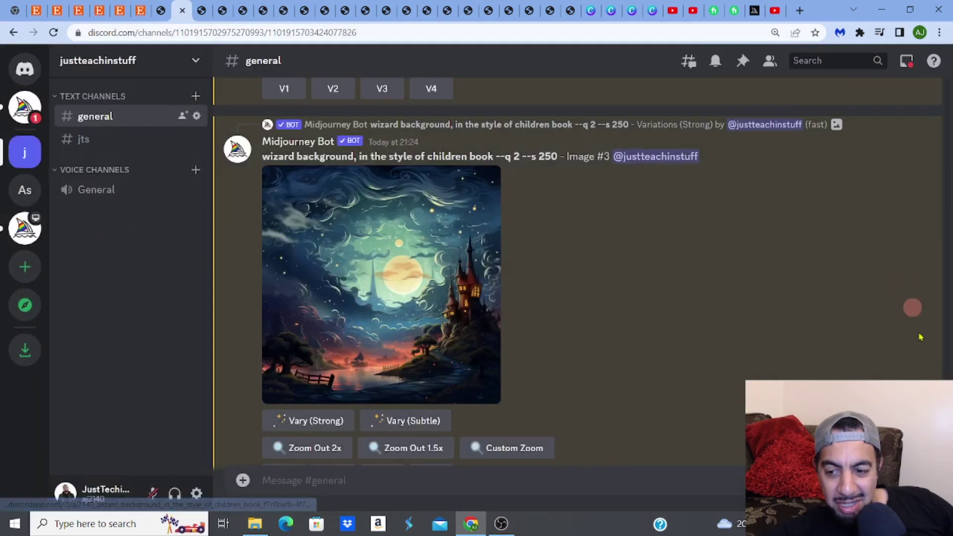
scroll(578, 271, "up", 15)
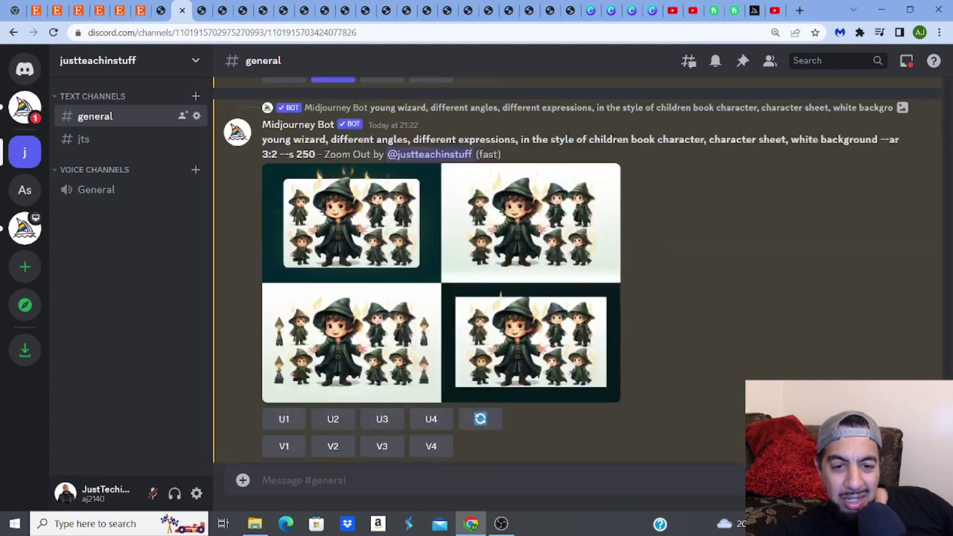
scroll(579, 272, "up", 10)
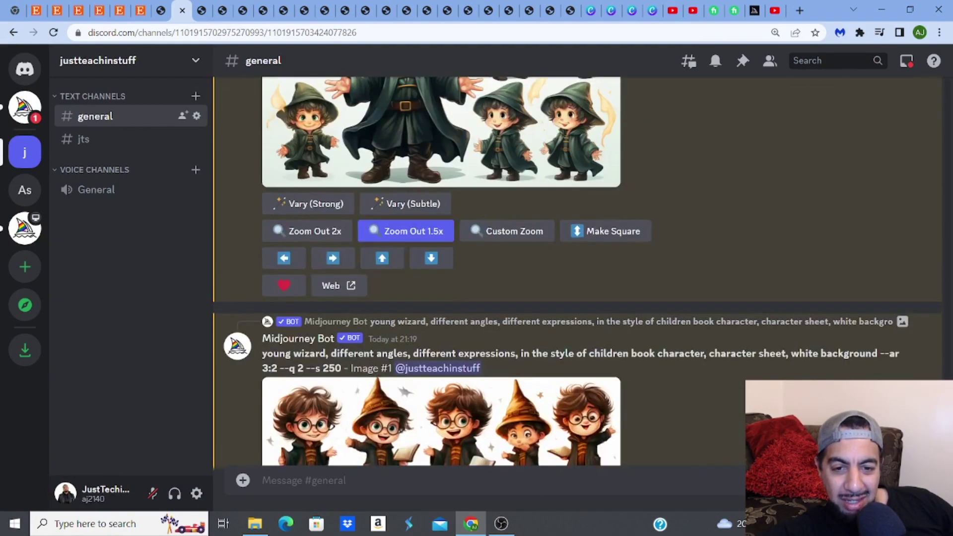
scroll(578, 271, "up", 15)
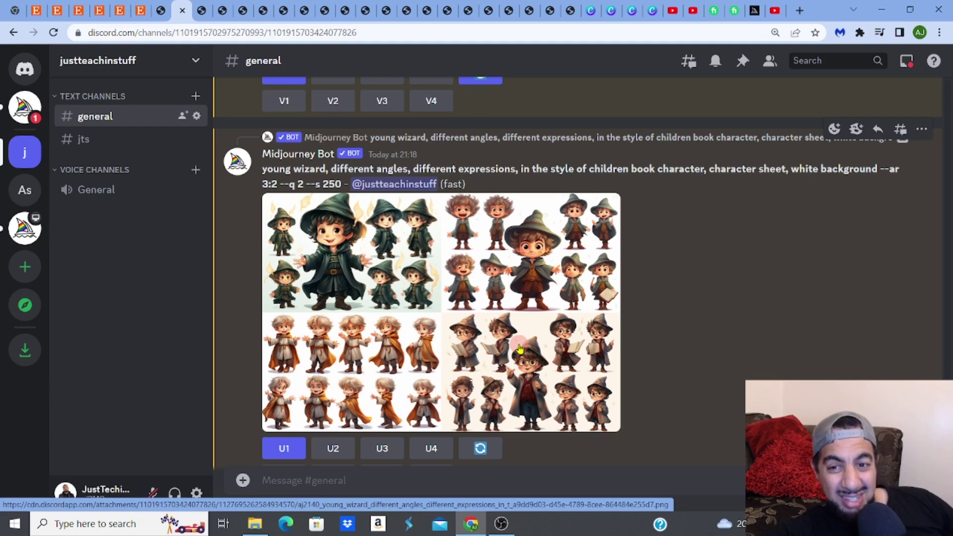
left_click(732, 14)
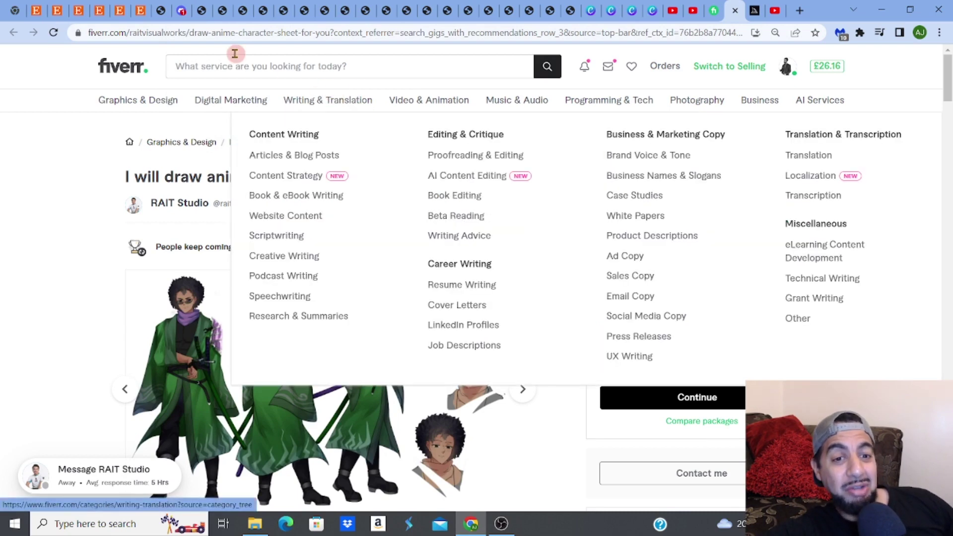
- Switch back to the Midjourney Discord channel with the young-wizard character-sheet grid
left_click(183, 11)
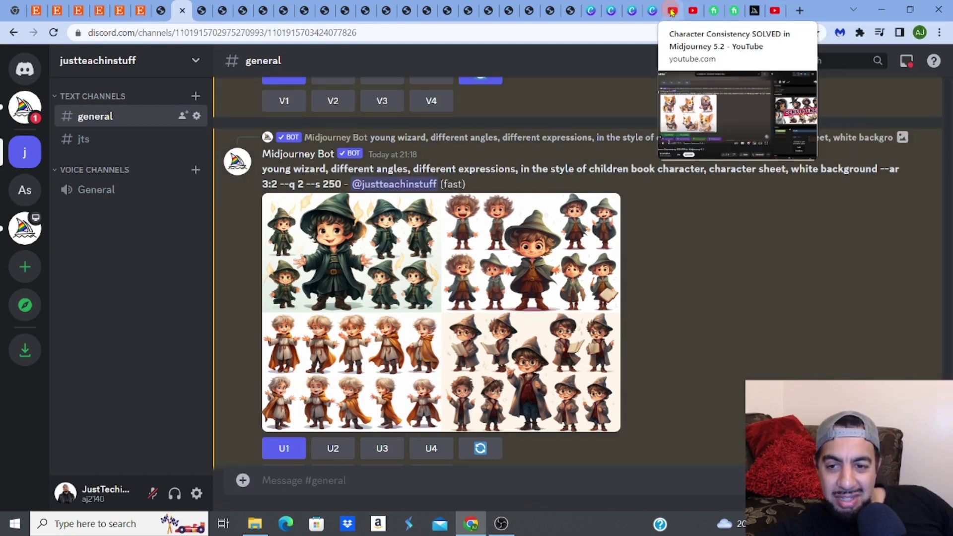
left_click(775, 11)
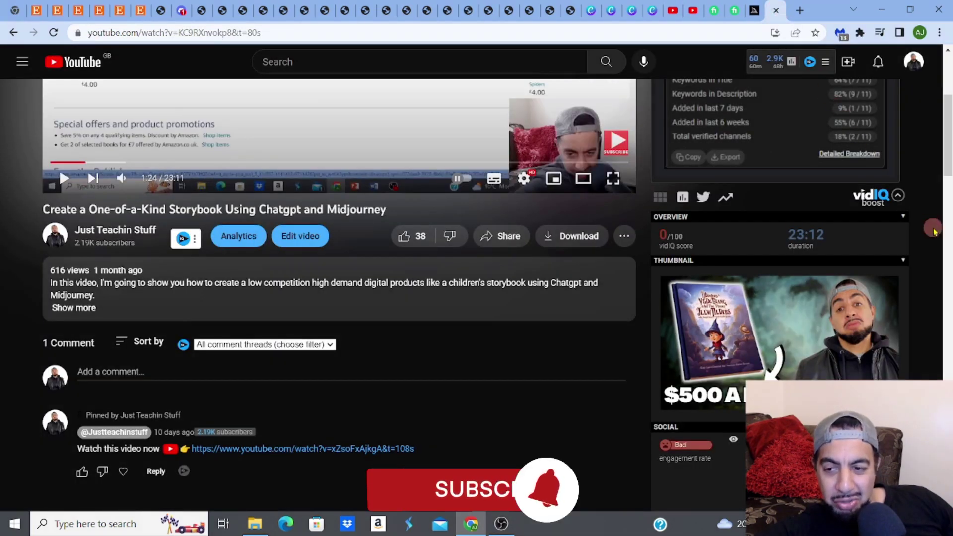
scroll(477, 292, "down", 3)
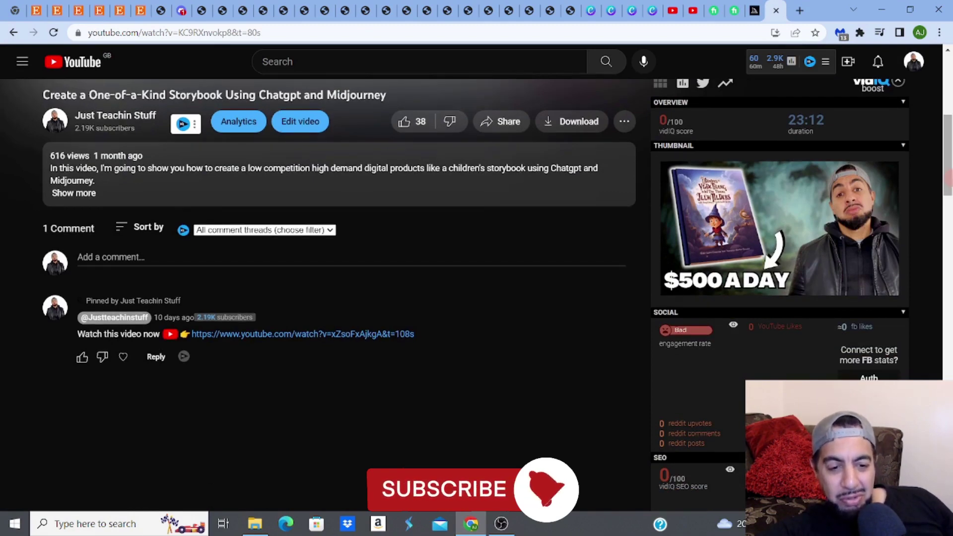
scroll(476, 293, "up", 2)
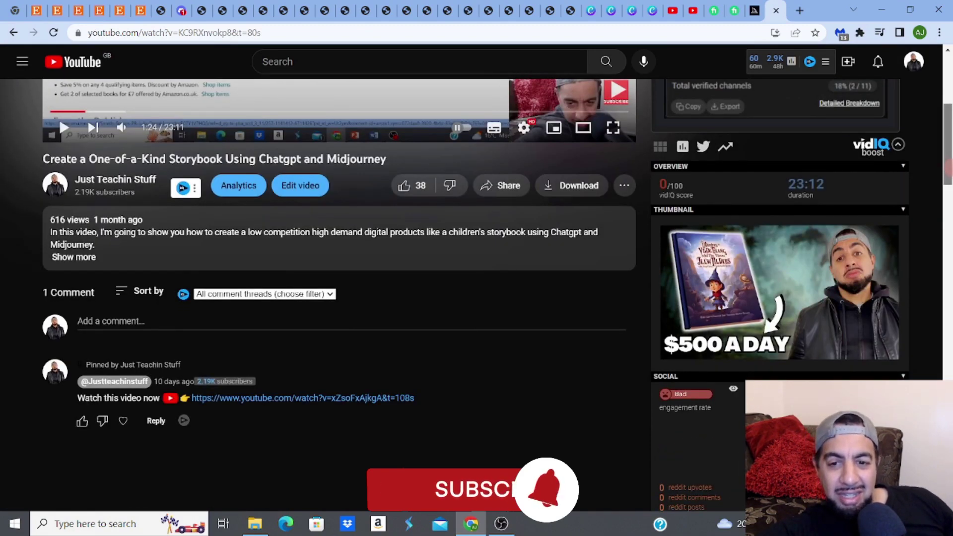
scroll(476, 293, "down", 2)
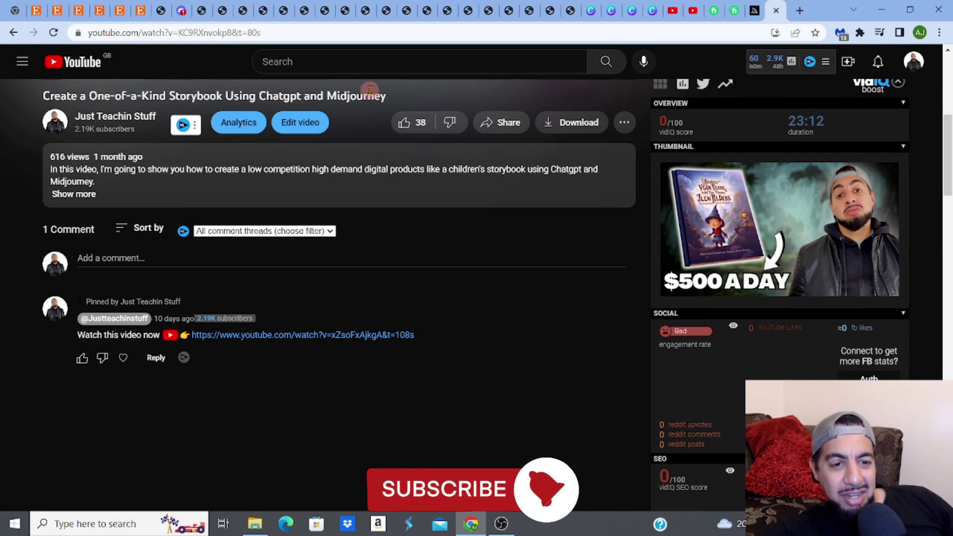
left_click(180, 12)
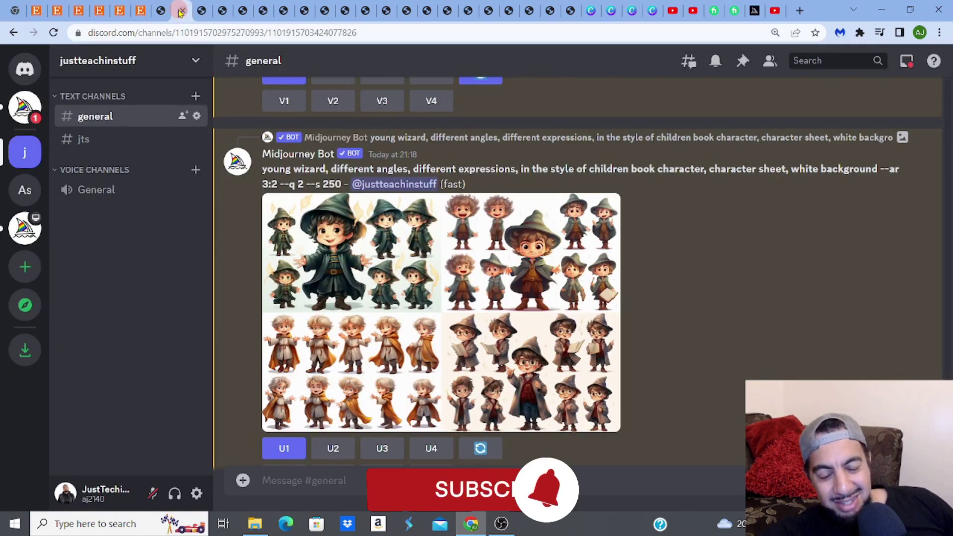